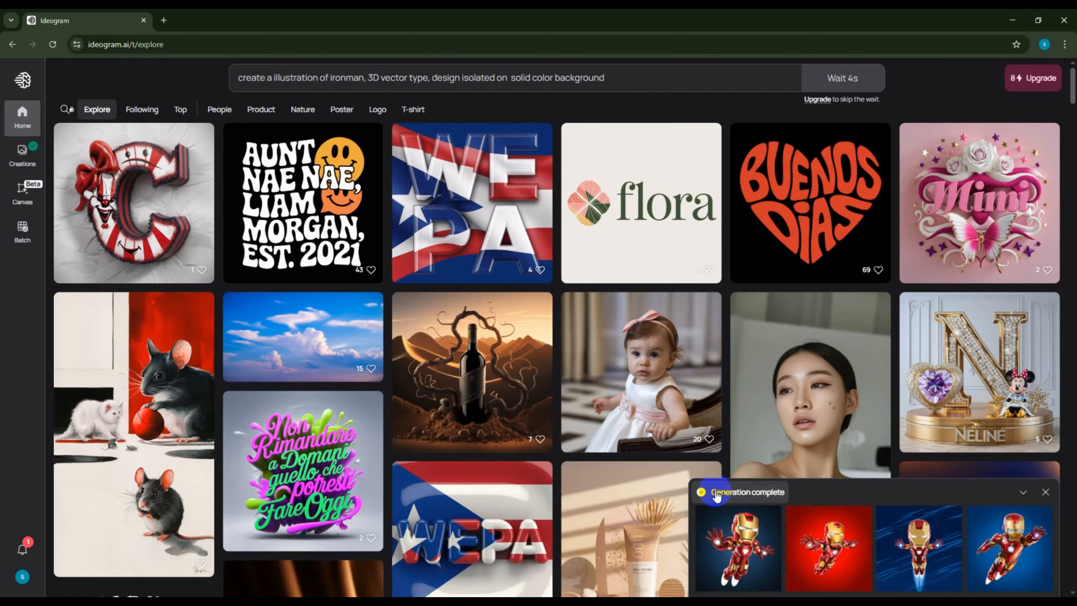
Open the completed Iron Man generation and view each of its four image variants
{"action": "left_click", "coordinate": [713, 495]}
{"action": "left_click", "coordinate": [289, 204]}
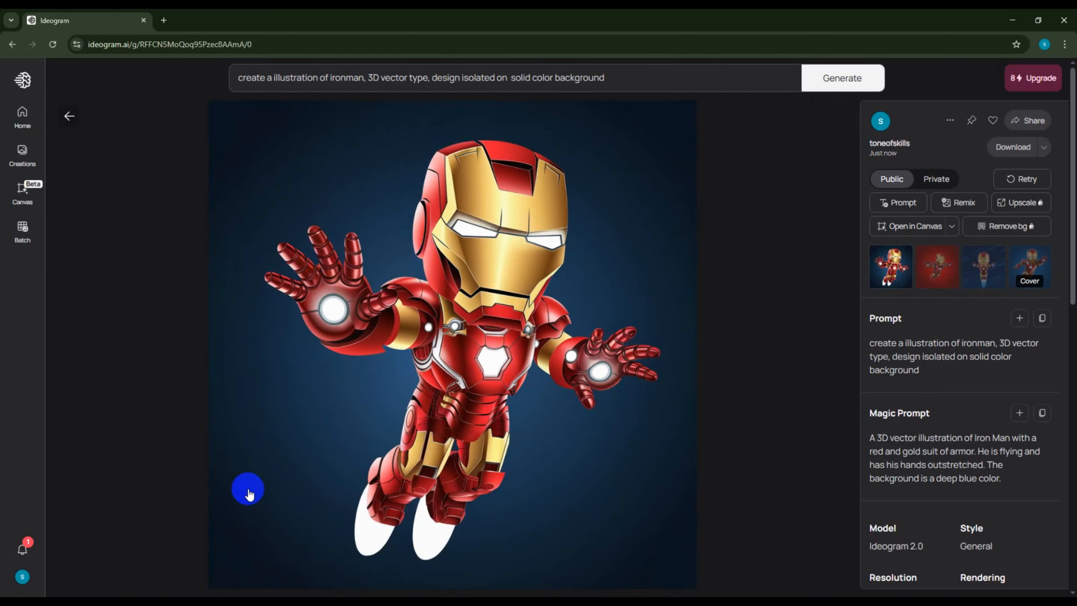
{"action": "left_click", "coordinate": [939, 267]}
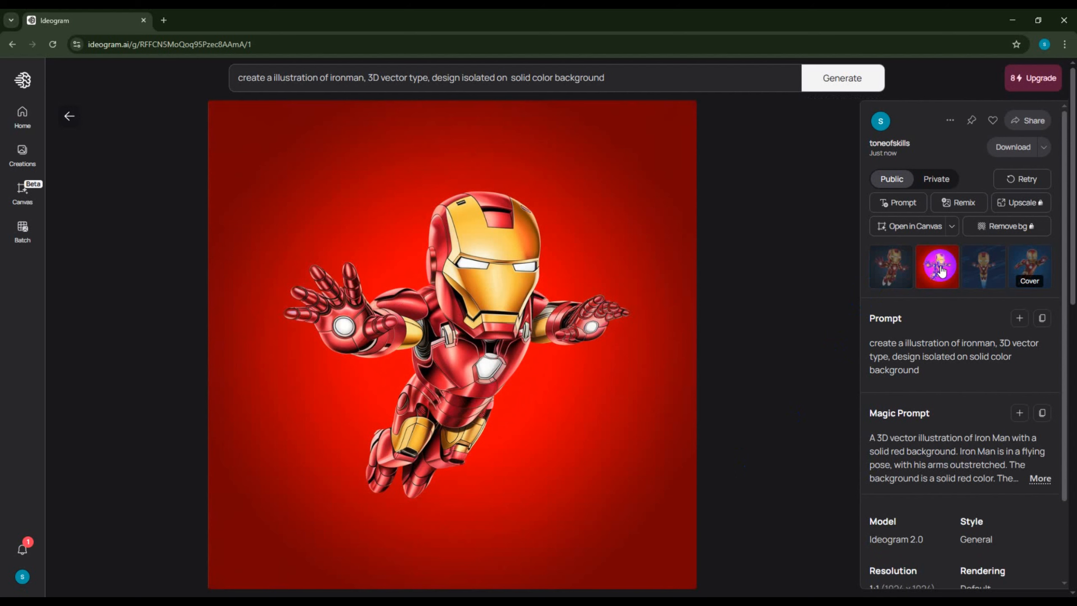
{"action": "left_click", "coordinate": [988, 272]}
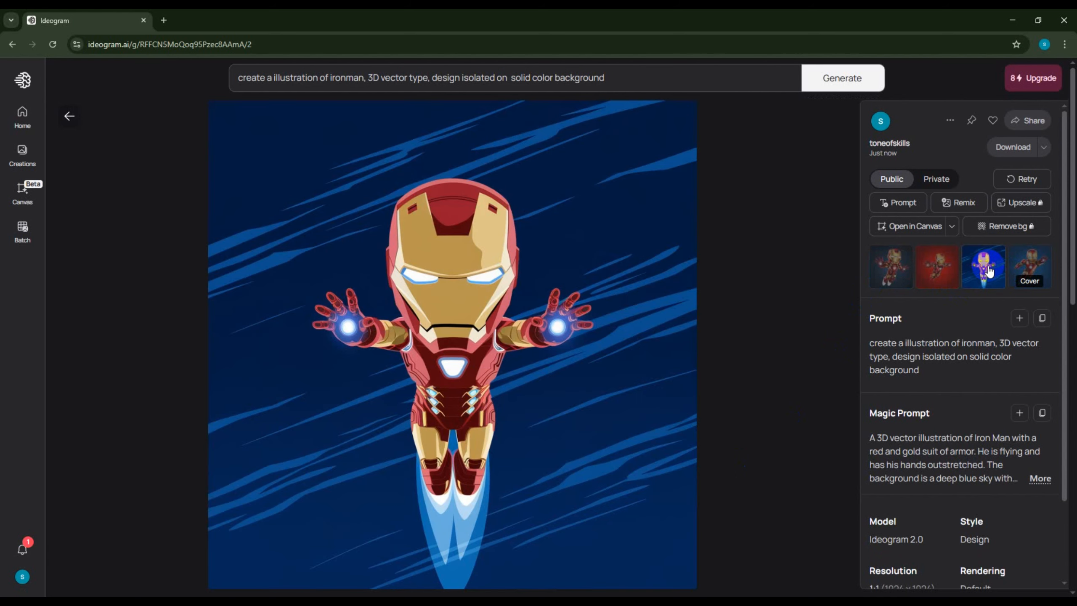
{"action": "left_click", "coordinate": [1029, 268]}
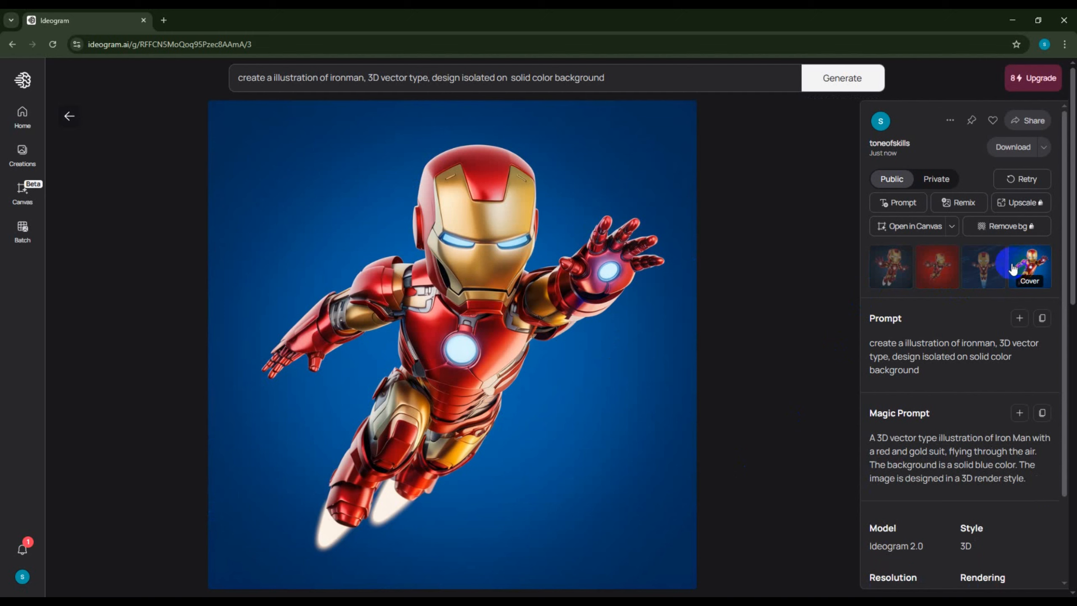
Compare the red-background and blue-background variants and download the 3D-style Iron Man image on the solid blue background
{"action": "left_click", "coordinate": [941, 266]}
{"action": "left_click", "coordinate": [1021, 265]}
{"action": "left_click", "coordinate": [963, 263]}
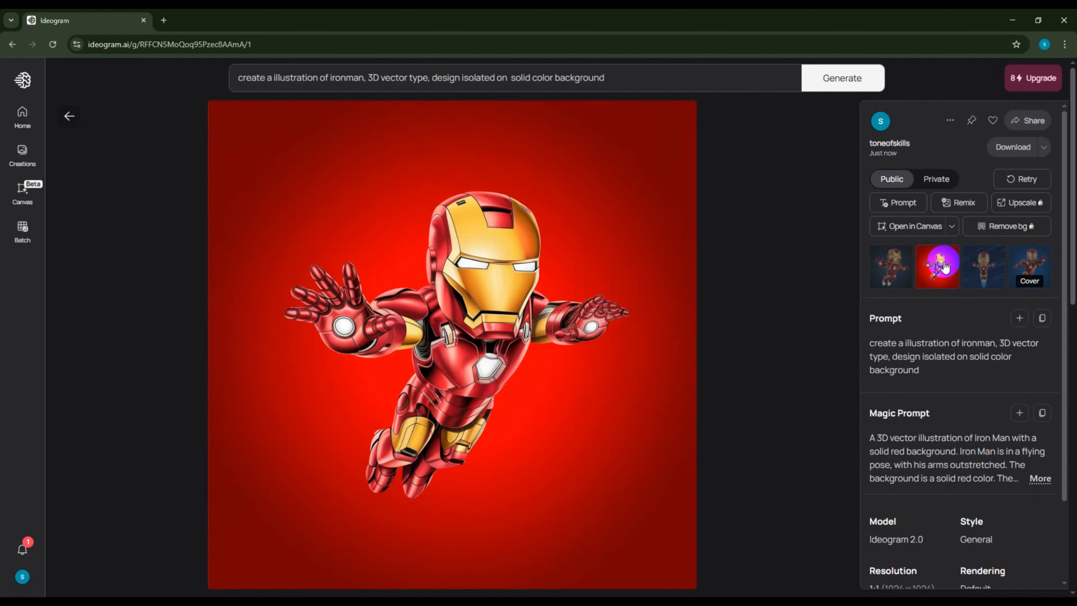
{"action": "left_click", "coordinate": [1029, 265]}
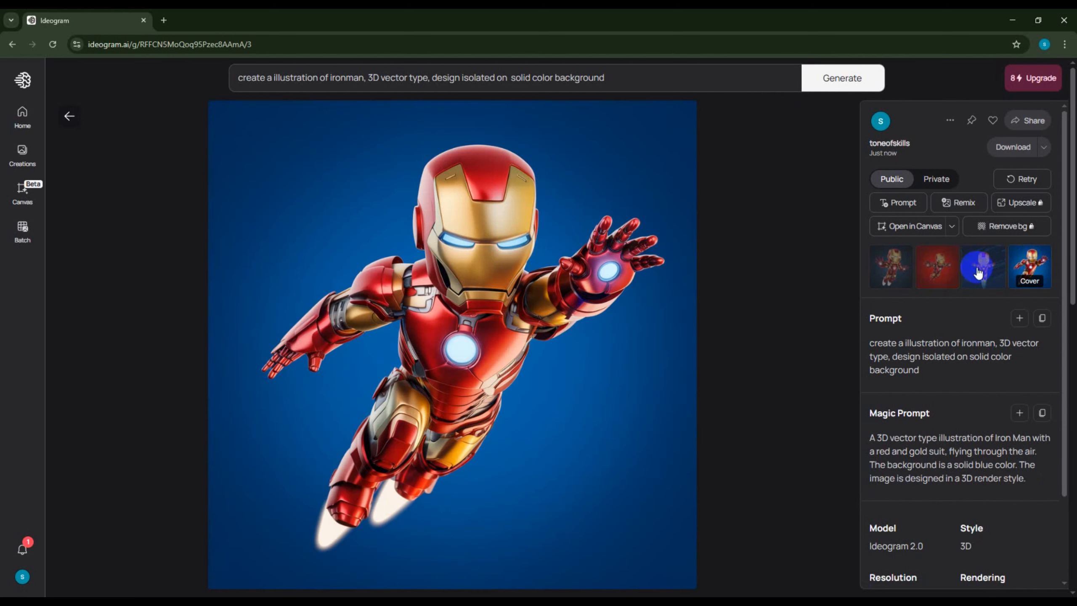
{"action": "left_click", "coordinate": [944, 271]}
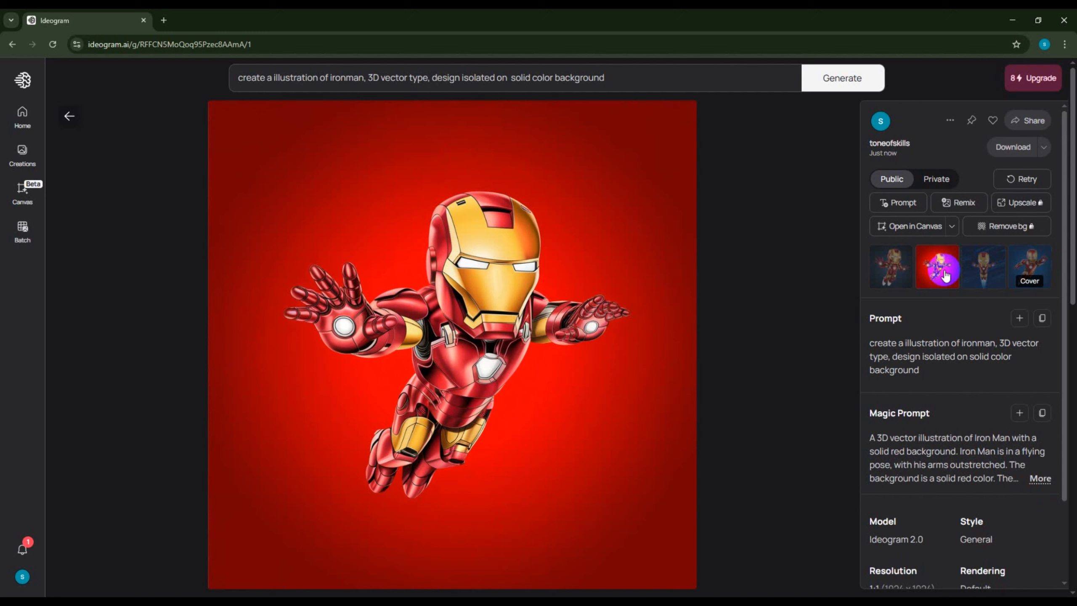
{"action": "left_click", "coordinate": [1013, 267]}
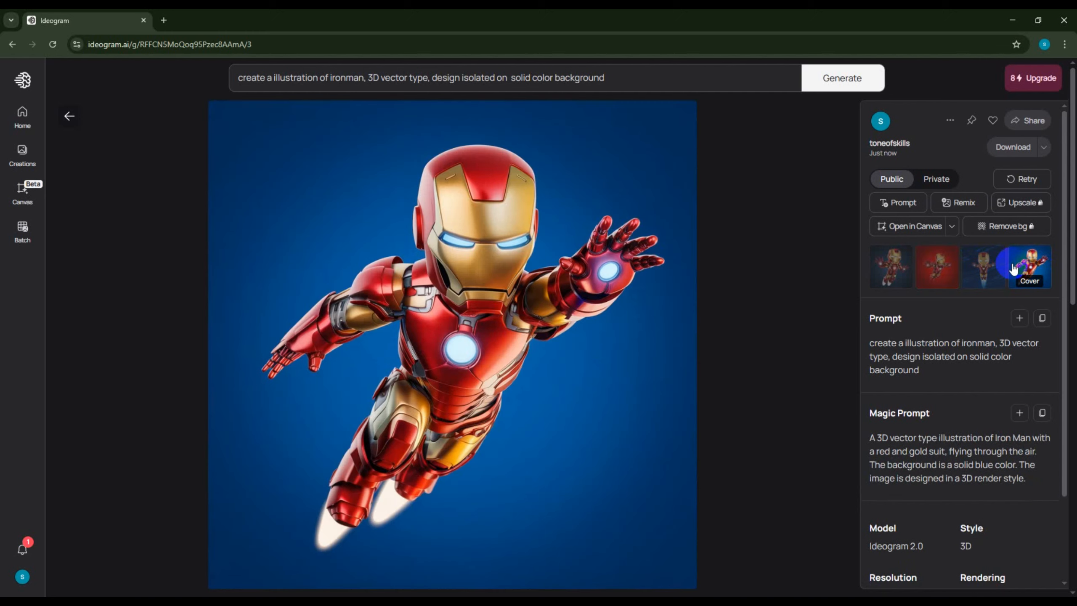
{"action": "left_click", "coordinate": [1014, 147]}
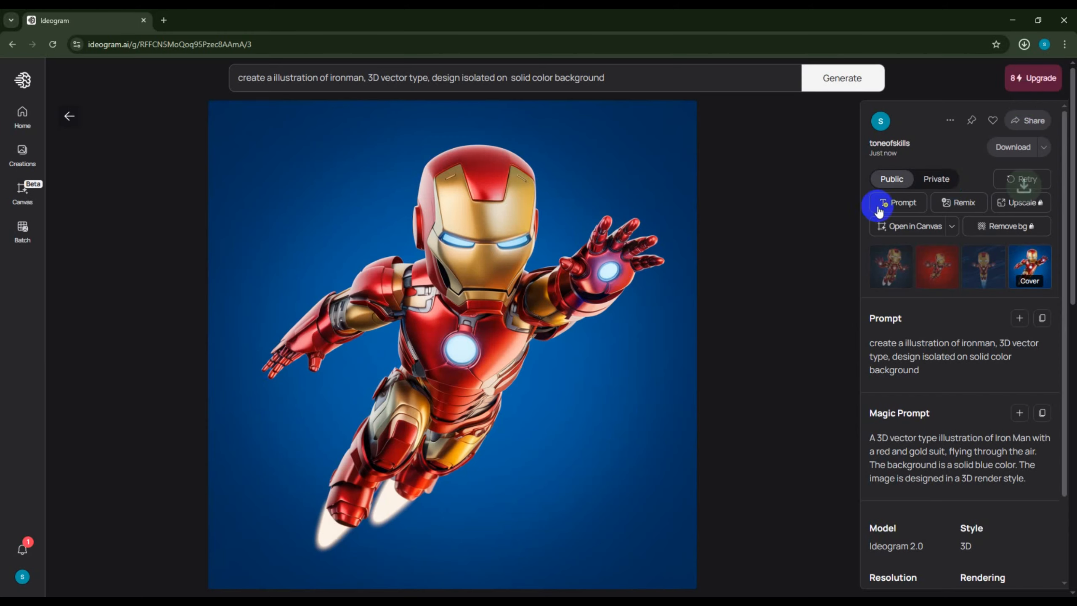
Search Google in a new browser tab for "image upscaler" and open the imgupscaler.com result
{"action": "left_click", "coordinate": [164, 20]}
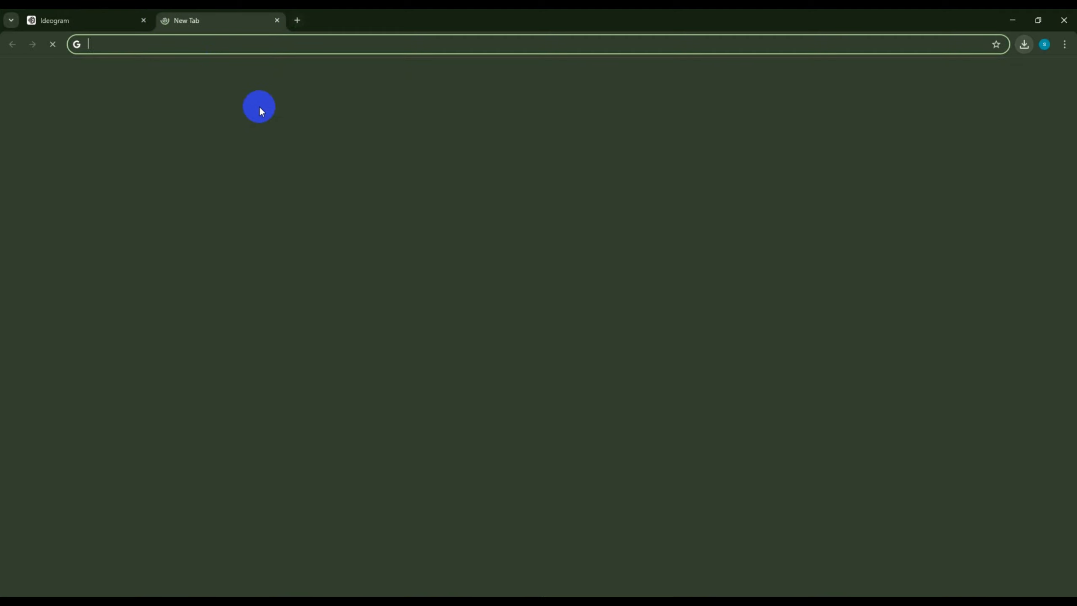
{"action": "left_click", "coordinate": [414, 219]}
{"action": "left_click", "coordinate": [420, 216]}
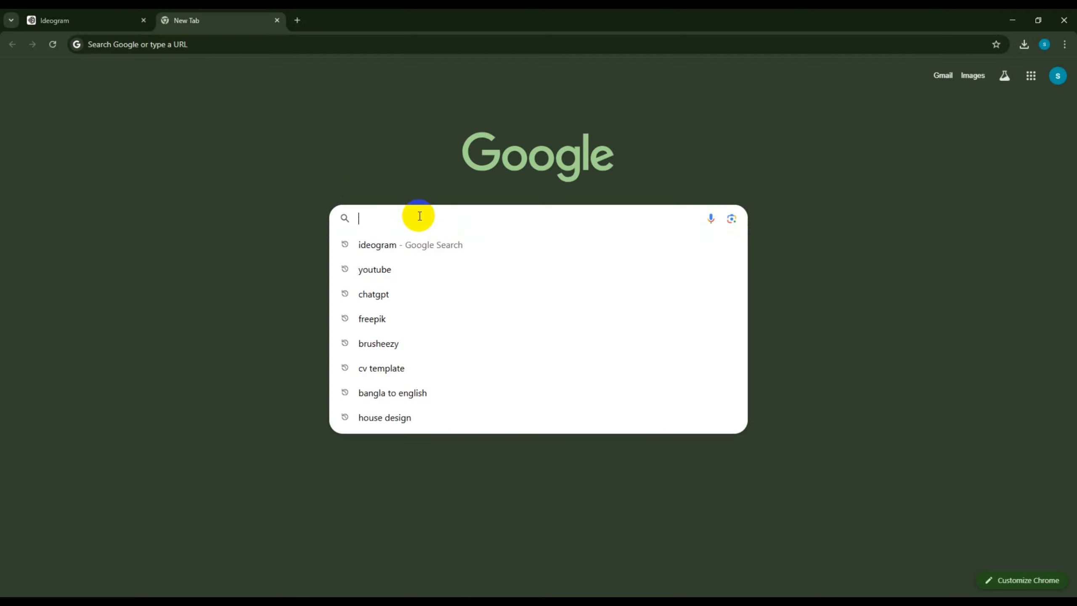
{"action": "type", "text": "image upscaler"}
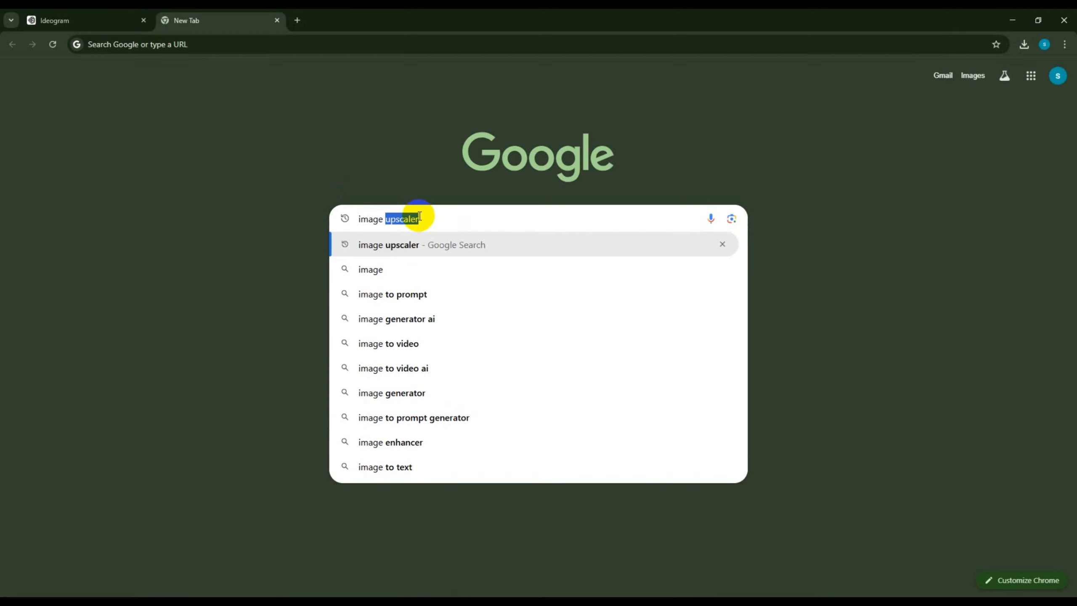
{"action": "key", "text": "Return"}
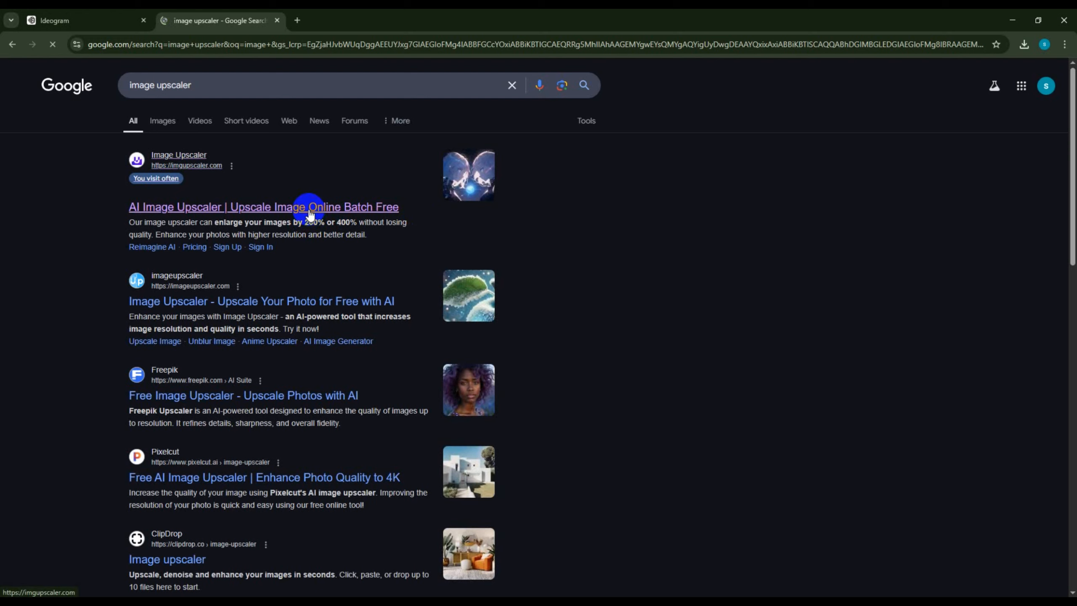
{"action": "left_click", "coordinate": [309, 209]}
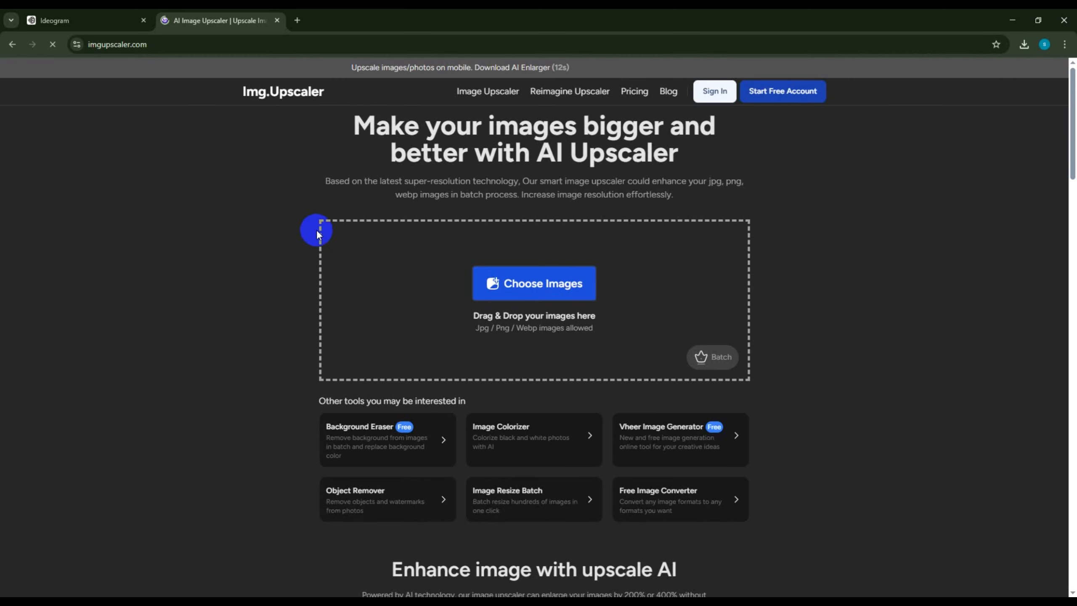
Load the downloaded Iron Man image from the Downloads folder into the upscaler
{"action": "left_click", "coordinate": [553, 297]}
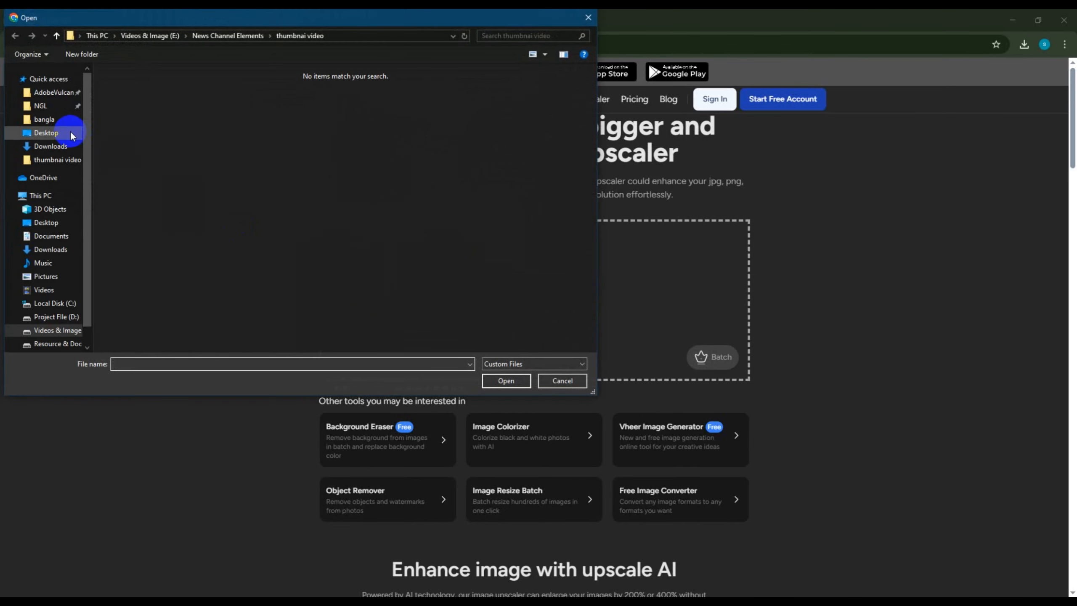
{"action": "left_click", "coordinate": [64, 146]}
{"action": "left_click", "coordinate": [146, 143]}
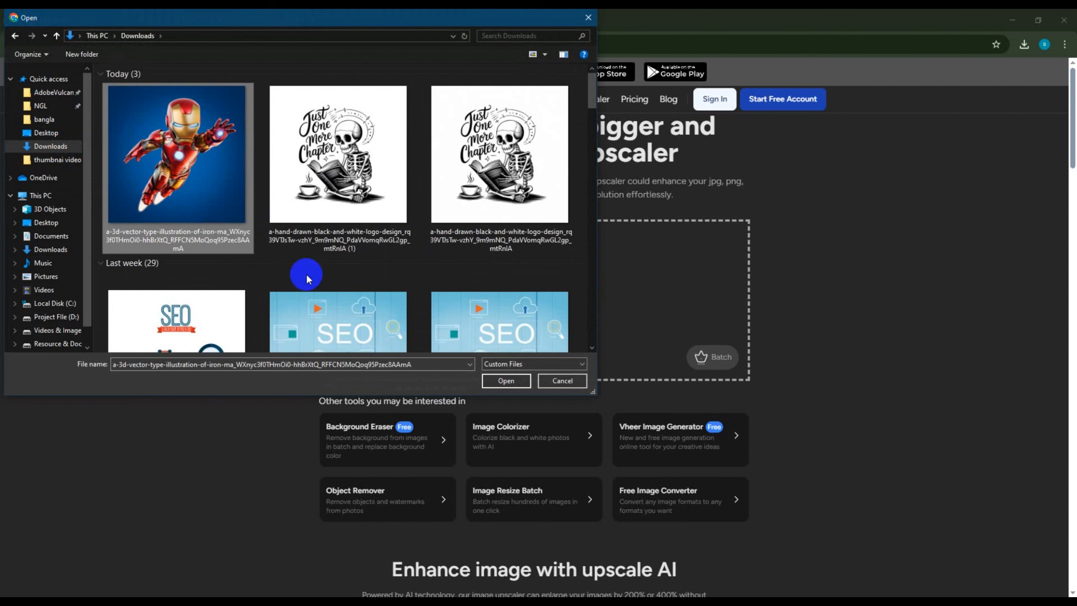
{"action": "left_click", "coordinate": [506, 382]}
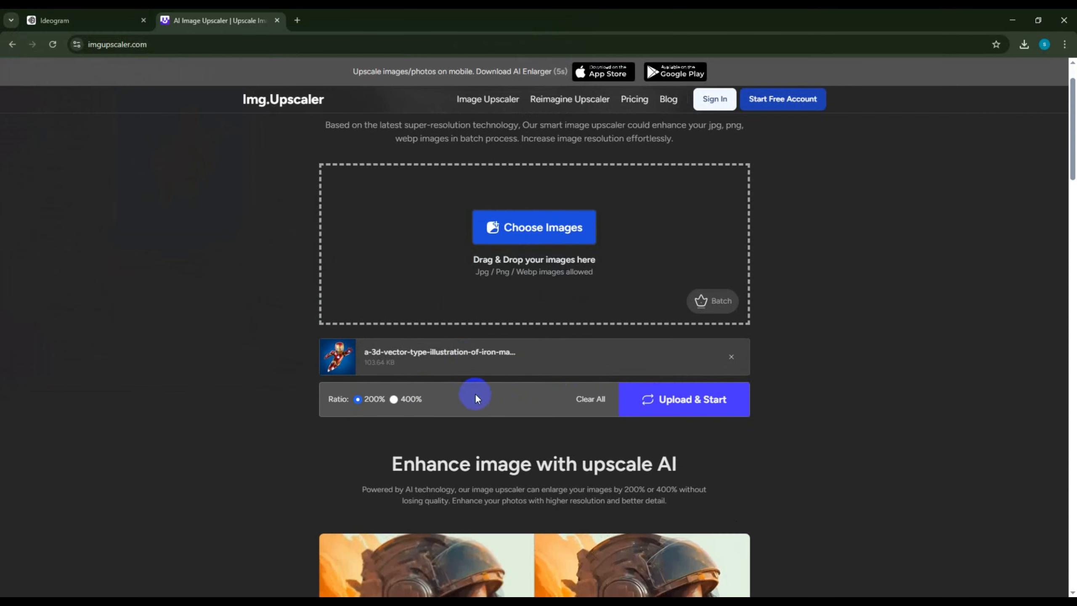
Upscale the Iron Man image at a 400% ratio and download the result
{"action": "left_click", "coordinate": [629, 398]}
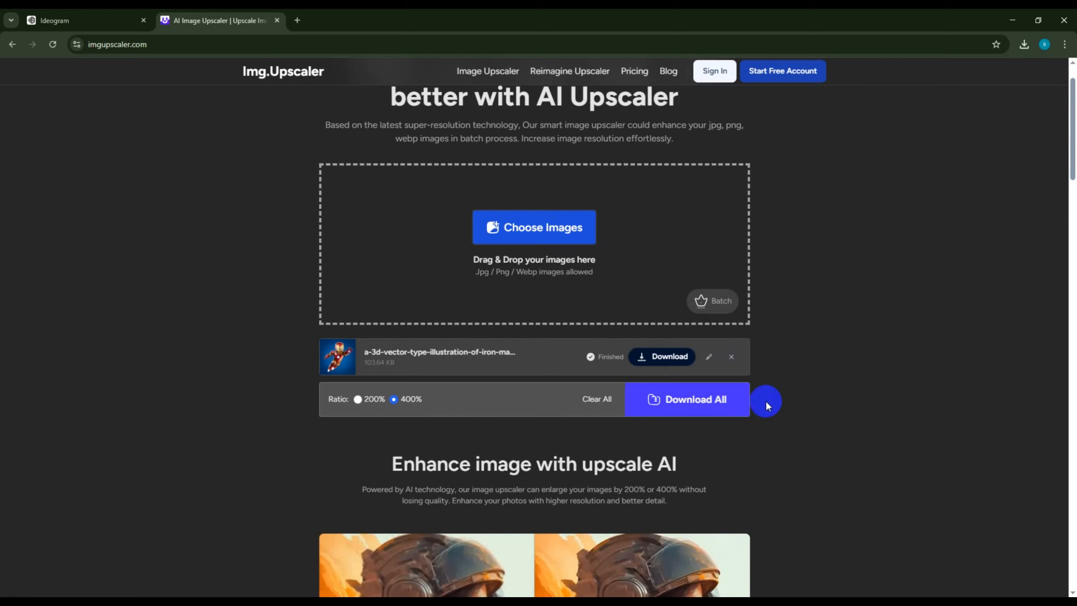
{"action": "left_click", "coordinate": [668, 357]}
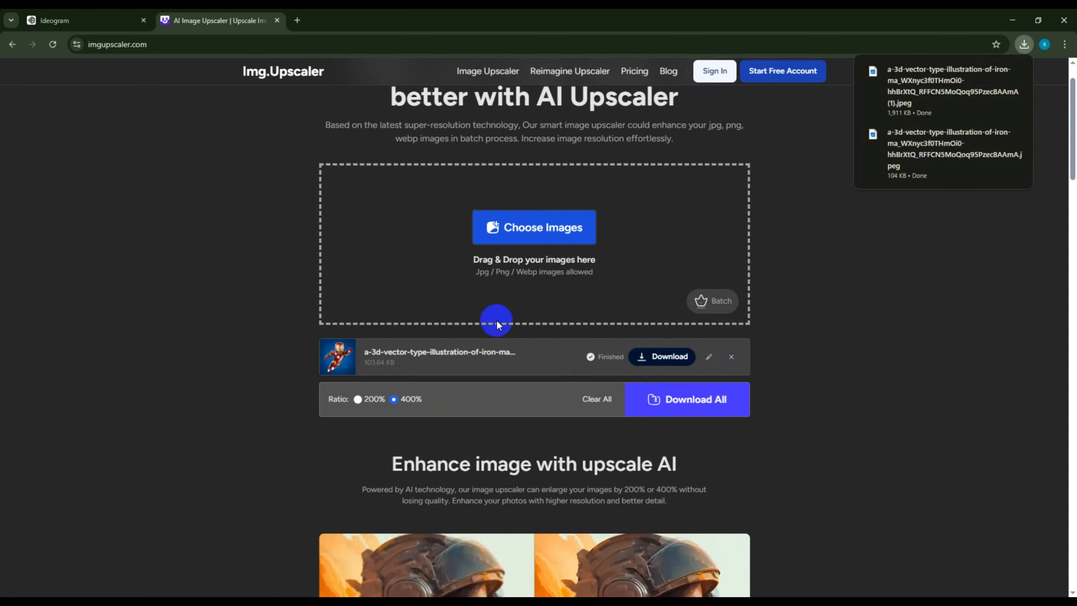
Switch to Photoshop and place the upscaled Iron Man image, the file ending in (1), as a linked file in Untitled-1
{"action": "left_click", "coordinate": [1012, 15]}
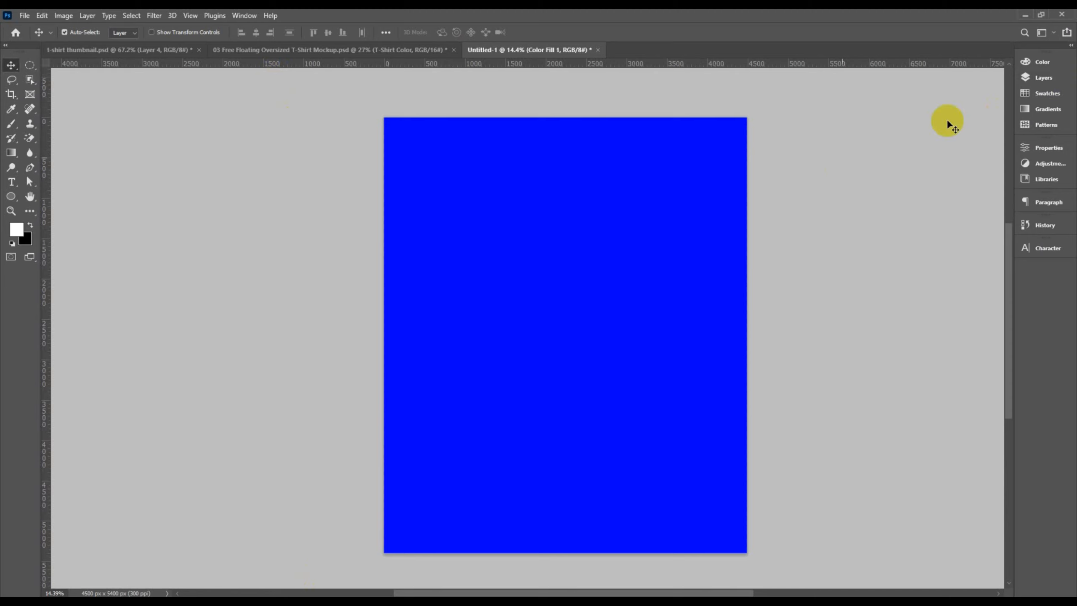
{"action": "left_click", "coordinate": [1069, 81]}
{"action": "left_click", "coordinate": [1069, 81]}
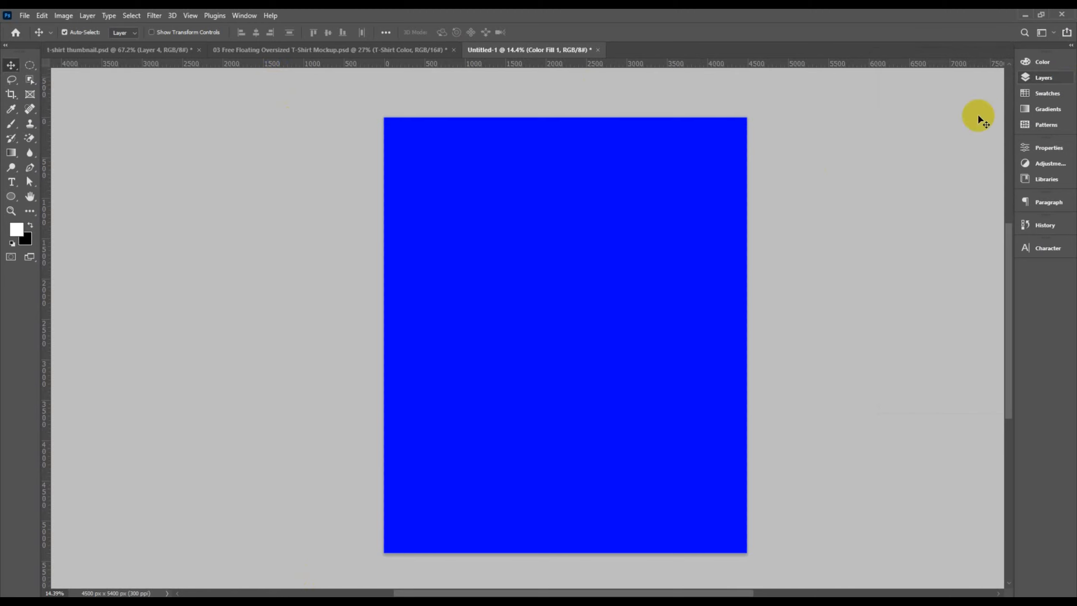
{"action": "left_click", "coordinate": [24, 15]}
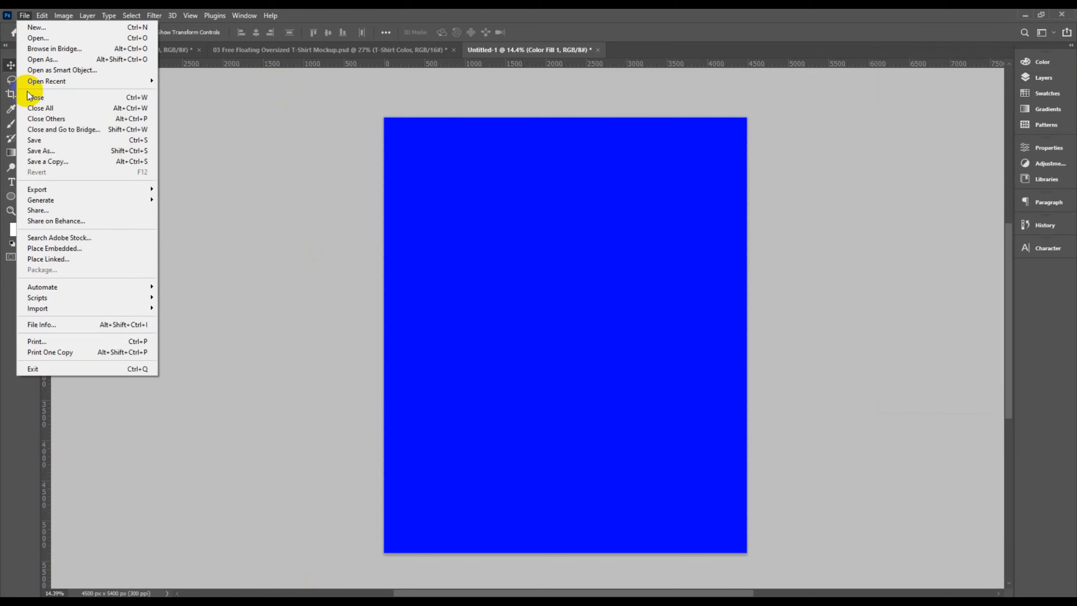
{"action": "left_click", "coordinate": [49, 258]}
{"action": "left_click", "coordinate": [190, 162]}
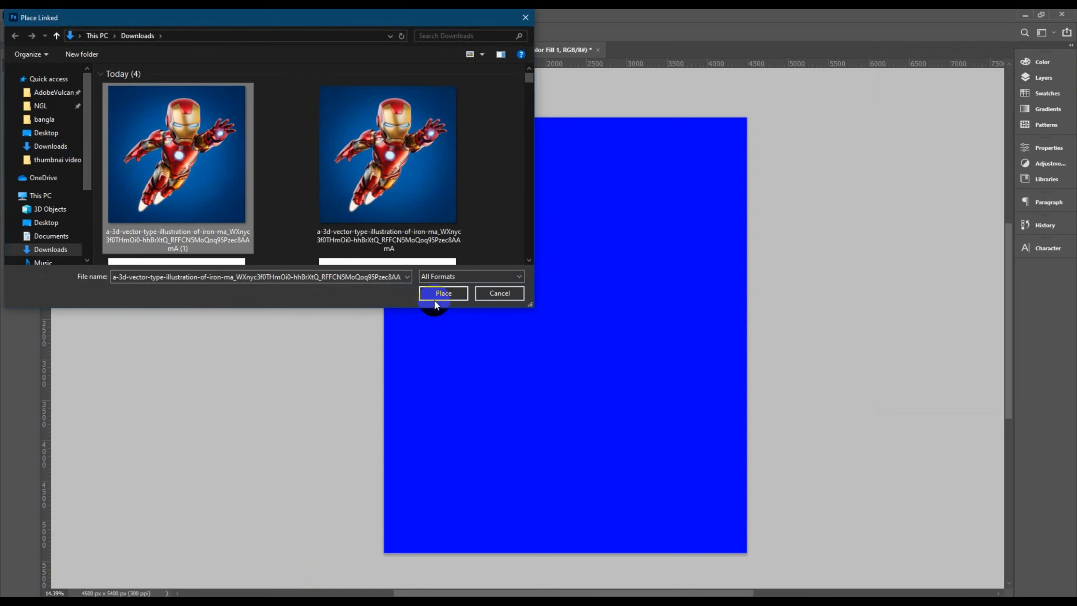
{"action": "left_click", "coordinate": [443, 294]}
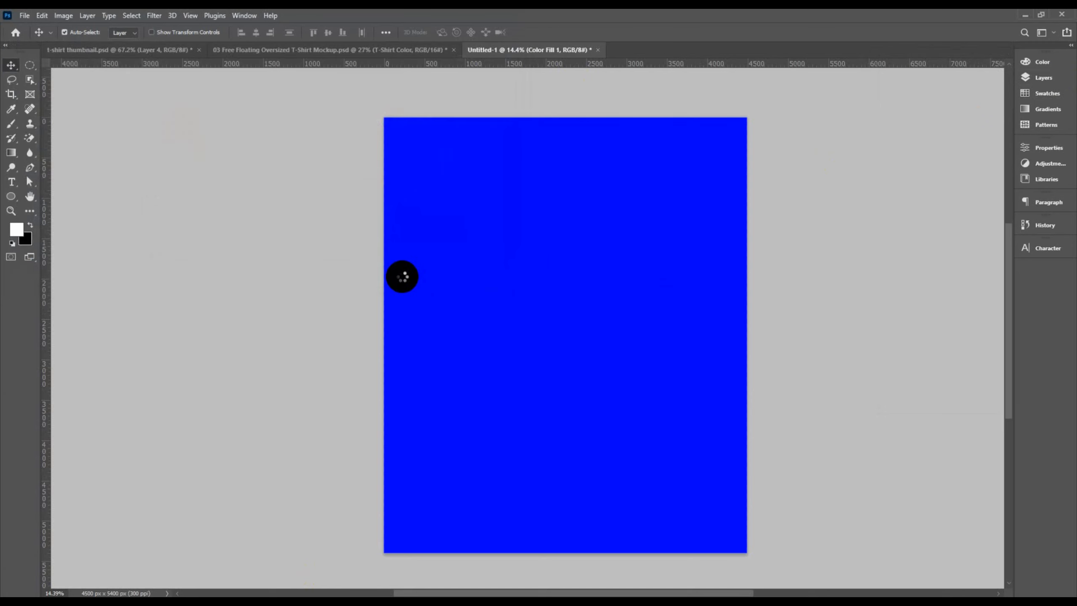
Scale the placed Iron Man image to about 24.21%, move it near the middle of the canvas, and commit the placement
{"action": "left_click_drag", "start_coordinate": [410, 165], "coordinate": [439, 194]}
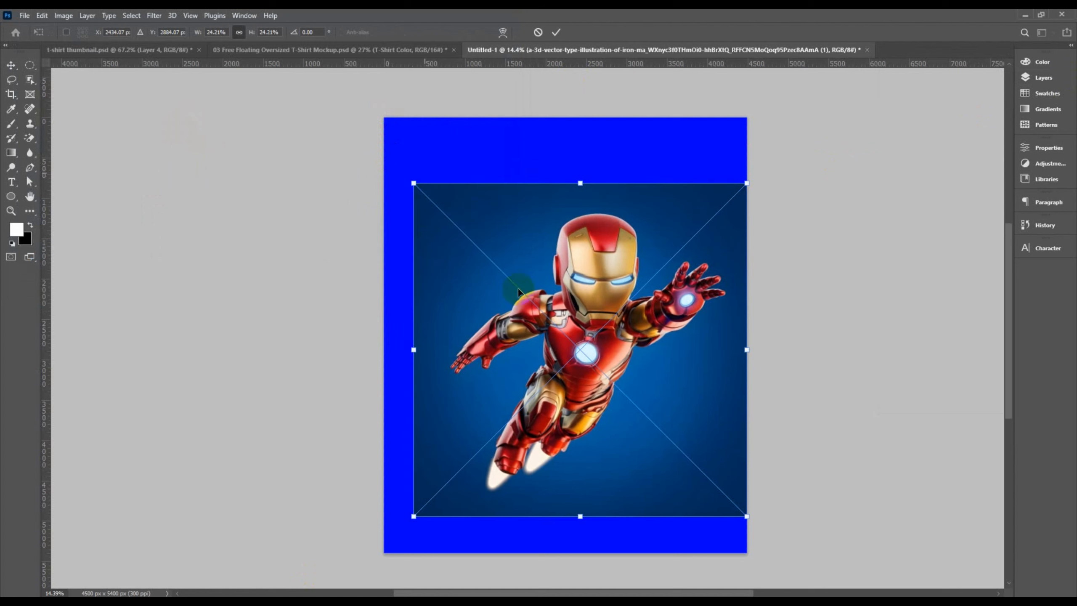
{"action": "left_click_drag", "start_coordinate": [587, 355], "coordinate": [568, 347]}
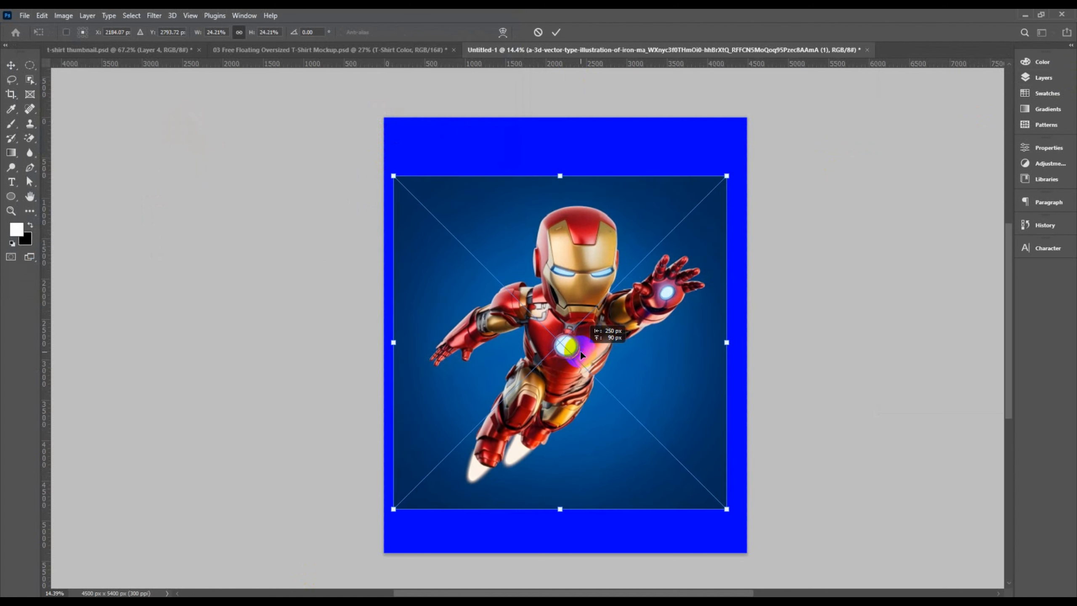
{"action": "left_click", "coordinate": [557, 32]}
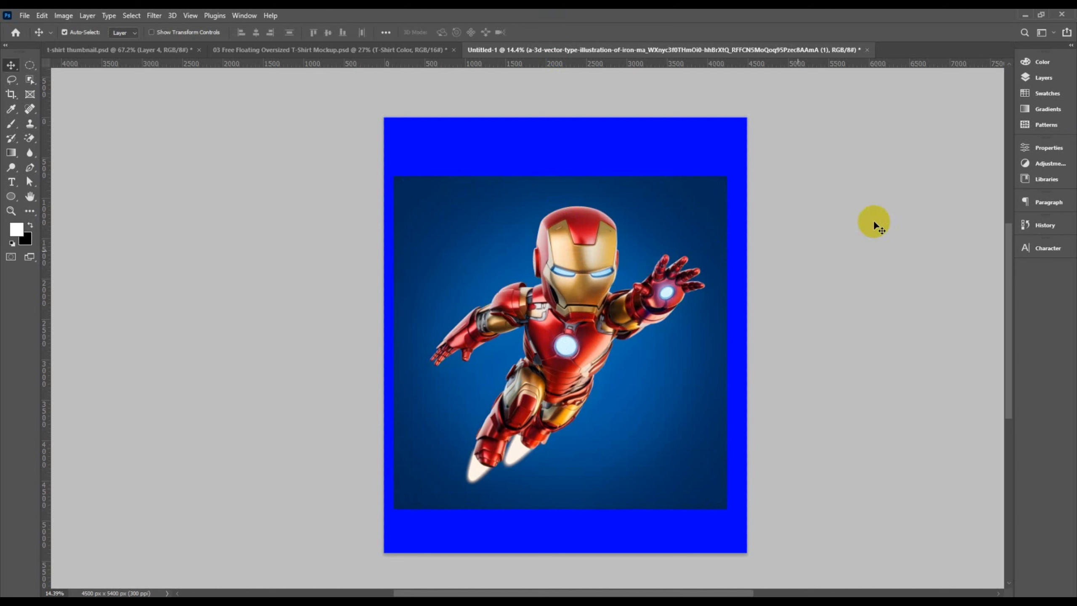
Rasterize the placed Iron Man layer
{"action": "left_click", "coordinate": [1044, 77]}
{"action": "left_click", "coordinate": [952, 130]}
{"action": "right_click", "coordinate": [952, 133]}
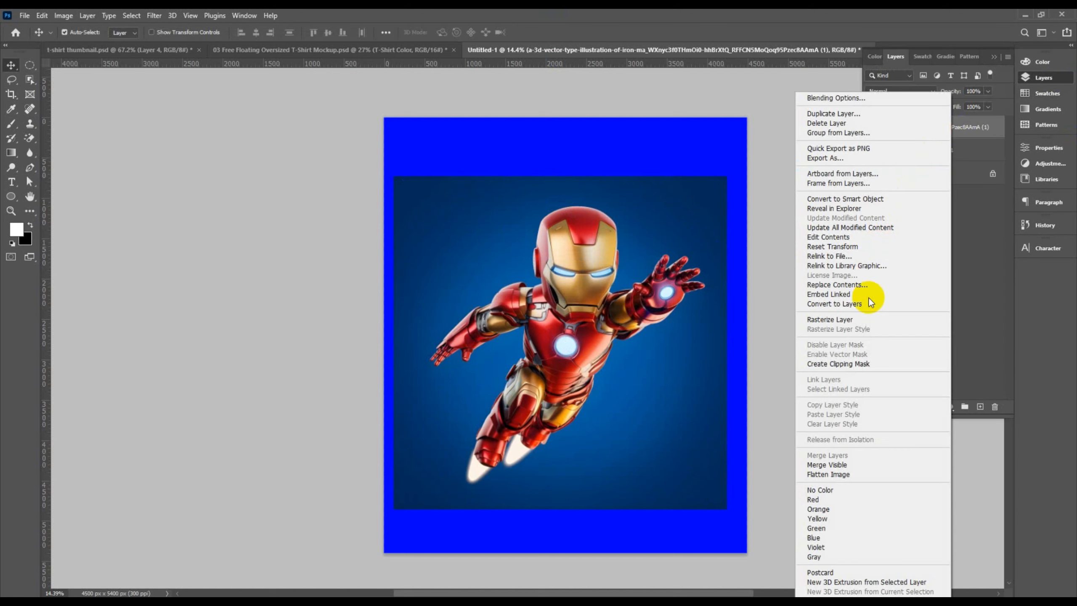
{"action": "left_click", "coordinate": [858, 322]}
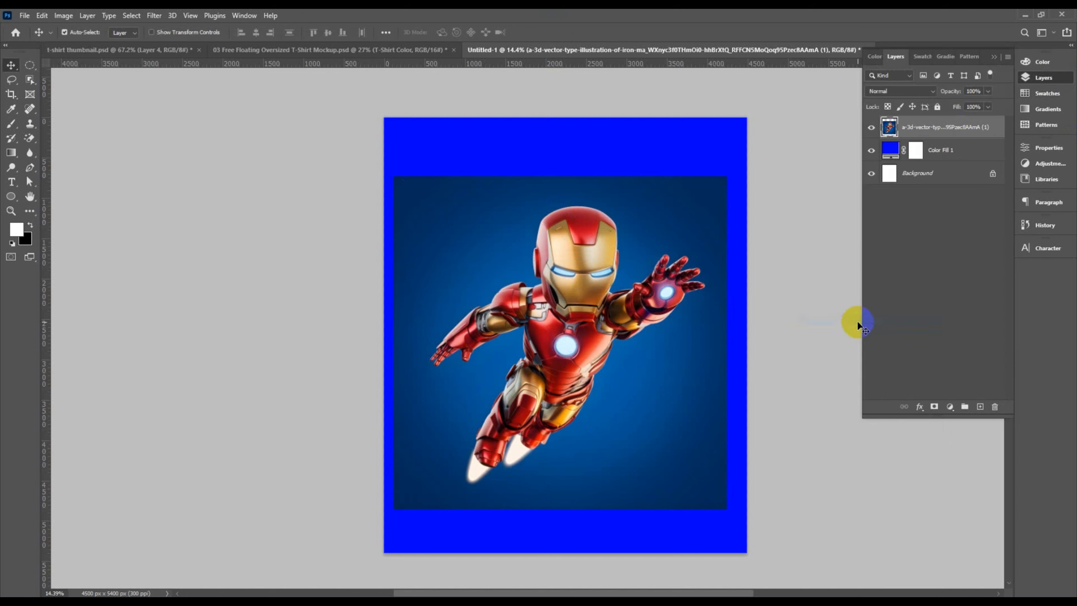
{"action": "left_click", "coordinate": [1047, 78]}
Select the blue background around Iron Man, including the darker corners, with the Magic Wand at tolerance 32
{"action": "left_click", "coordinate": [28, 81]}
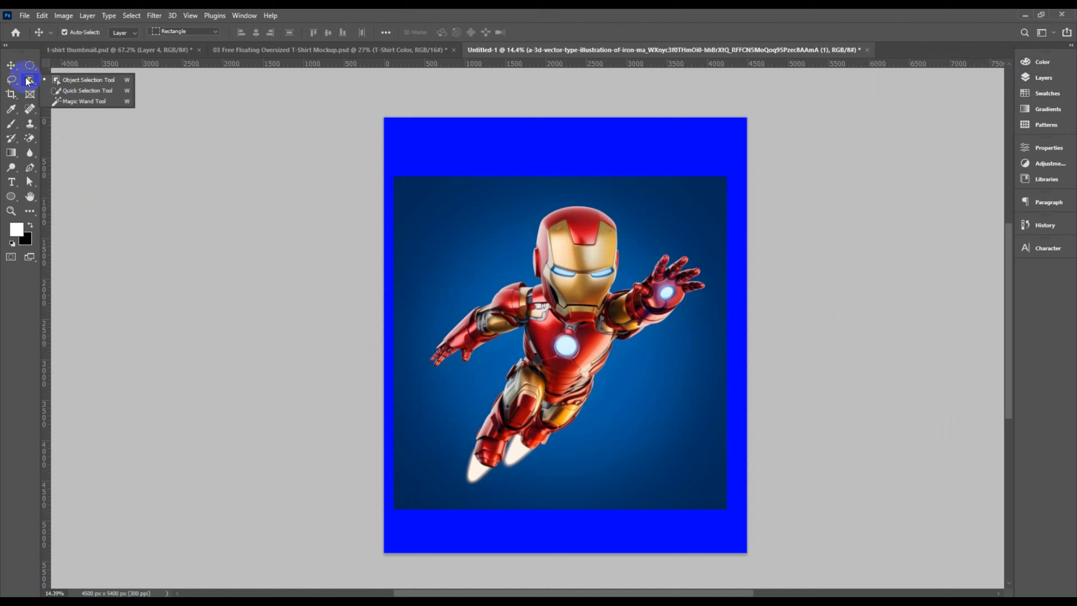
{"action": "left_click", "coordinate": [28, 81]}
{"action": "left_click", "coordinate": [64, 101]}
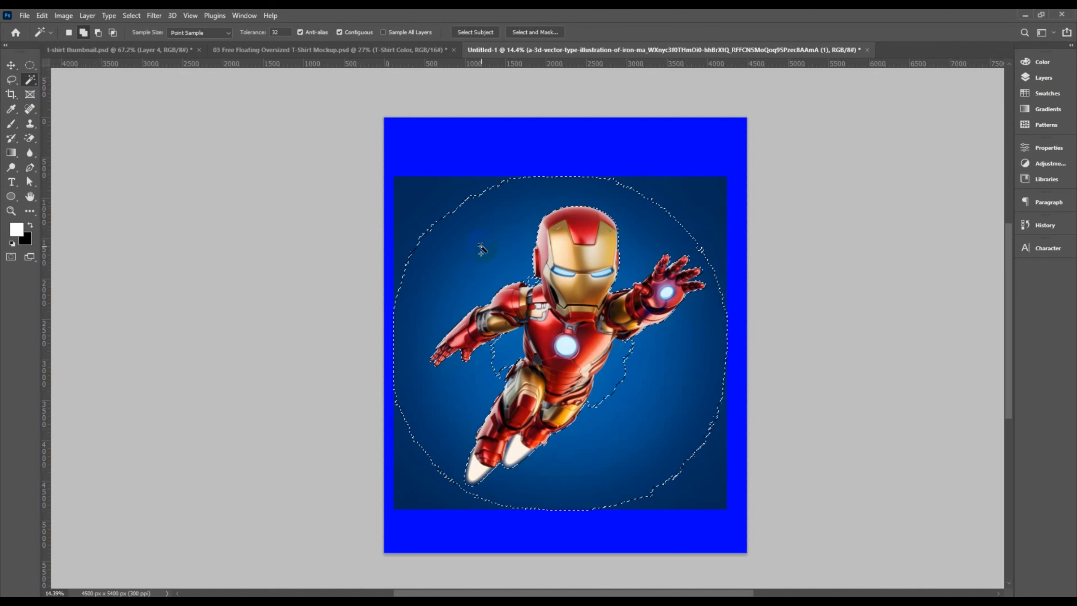
{"action": "left_click", "coordinate": [418, 200]}
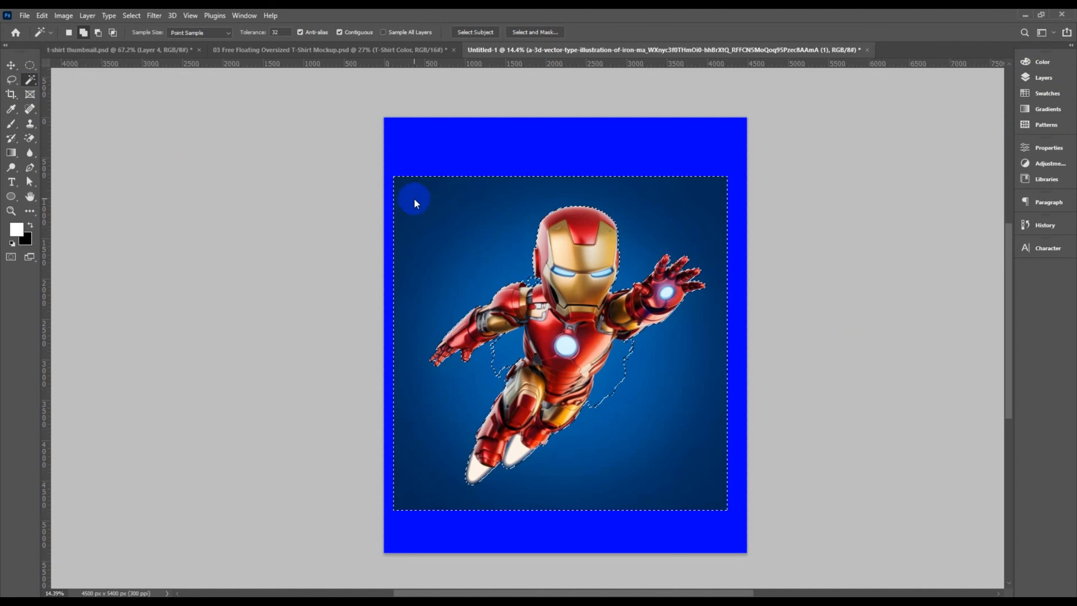
Add the unselected blue patches beside both sides of the torso, under the arms, to the Magic Wand selection
{"action": "scroll", "coordinate": [615, 382], "scroll_direction": "up", "scroll_amount": 3}
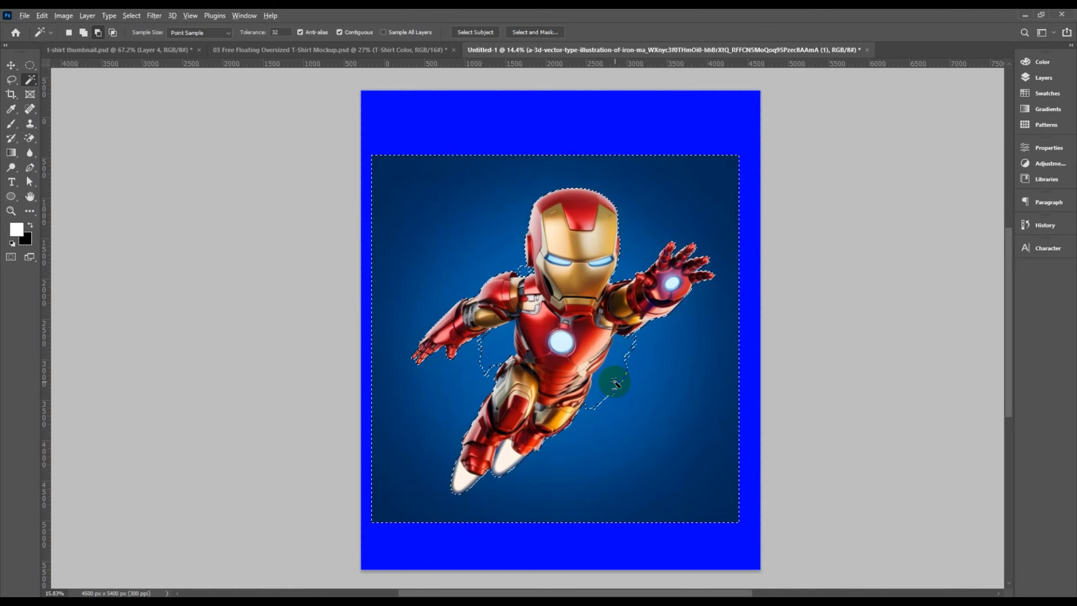
{"action": "scroll", "coordinate": [615, 382], "scroll_direction": "up", "scroll_amount": 4}
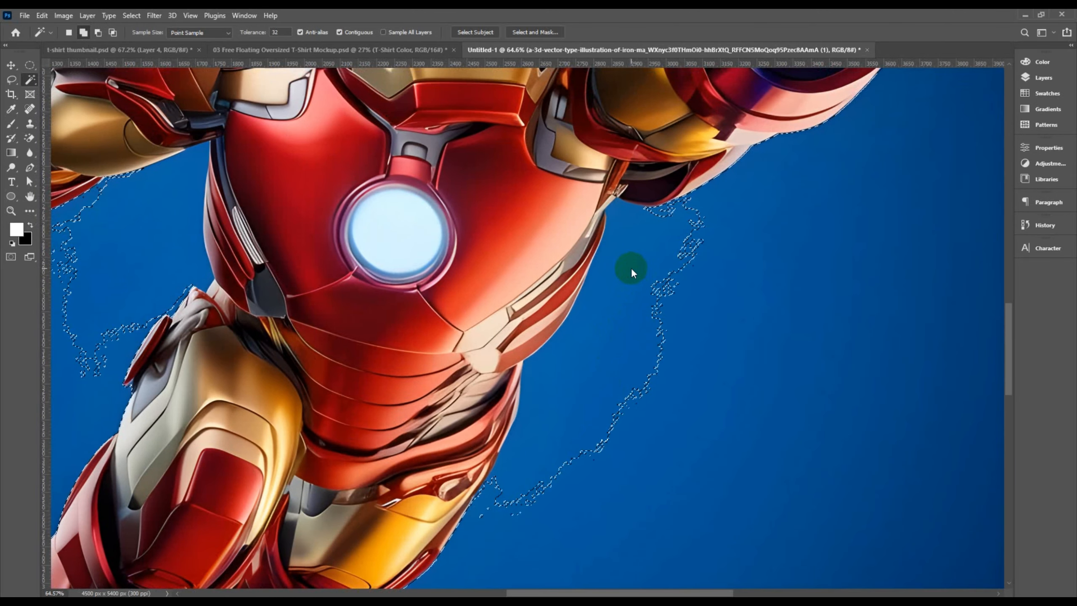
{"action": "left_click_drag", "start_coordinate": [358, 344], "coordinate": [551, 406]}
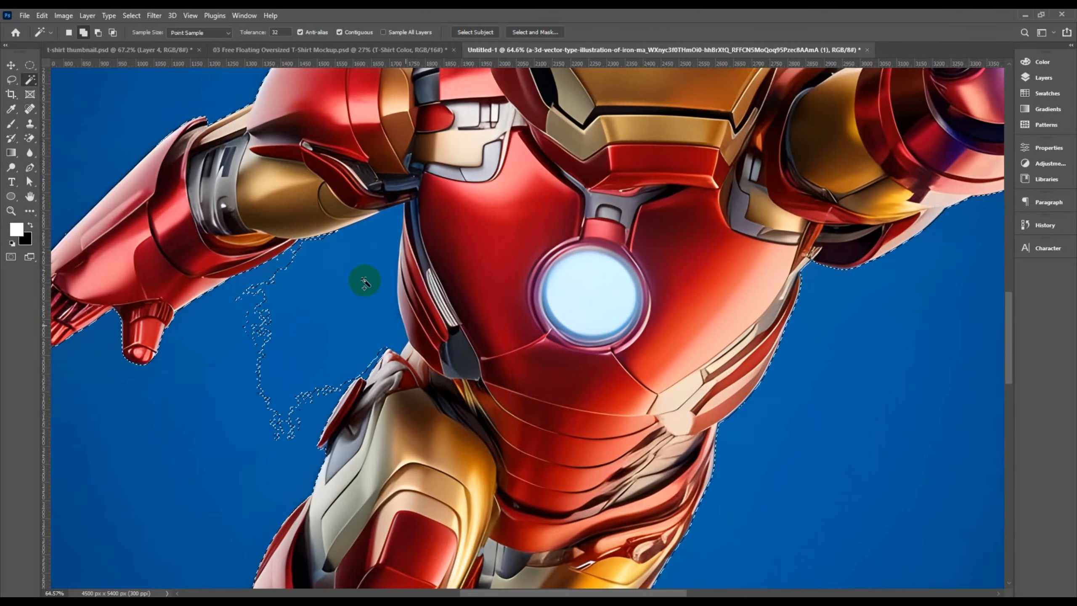
{"action": "left_click", "coordinate": [360, 276]}
Examine the selection outline around Iron Man's head, shoulders, raised hand and torso for missed background
{"action": "left_click_drag", "start_coordinate": [411, 153], "coordinate": [447, 315]}
{"action": "left_click_drag", "start_coordinate": [475, 264], "coordinate": [456, 337]}
{"action": "left_click_drag", "start_coordinate": [560, 248], "coordinate": [373, 272]}
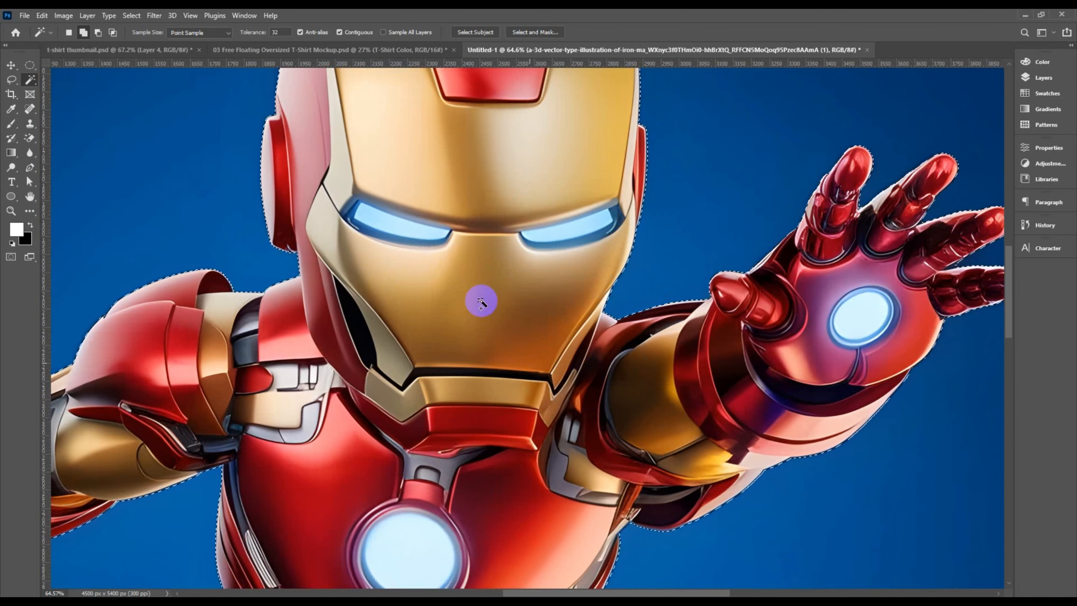
{"action": "left_click_drag", "start_coordinate": [481, 300], "coordinate": [481, 257]}
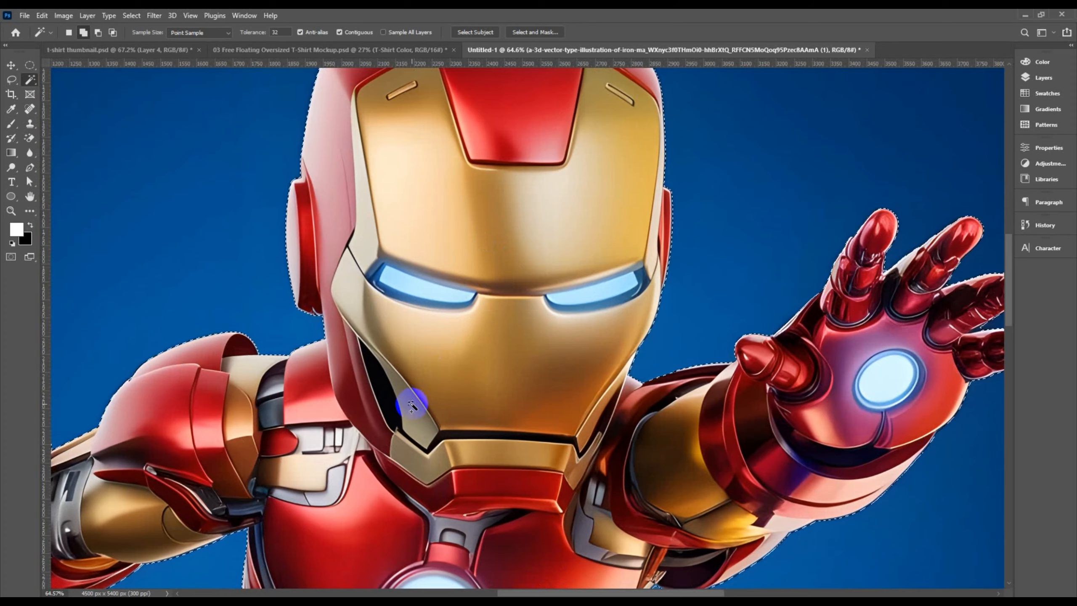
{"action": "left_click_drag", "start_coordinate": [412, 405], "coordinate": [421, 312]}
{"action": "scroll", "coordinate": [413, 397], "scroll_direction": "down", "scroll_amount": 2}
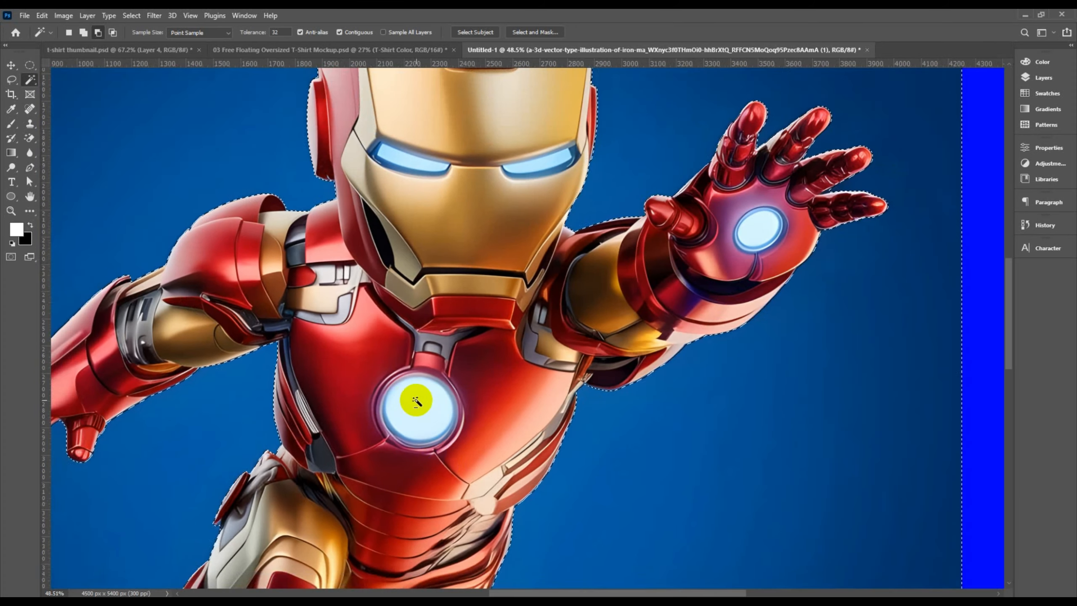
{"action": "left_click_drag", "start_coordinate": [413, 396], "coordinate": [450, 414]}
{"action": "scroll", "coordinate": [421, 464], "scroll_direction": "down", "scroll_amount": 2}
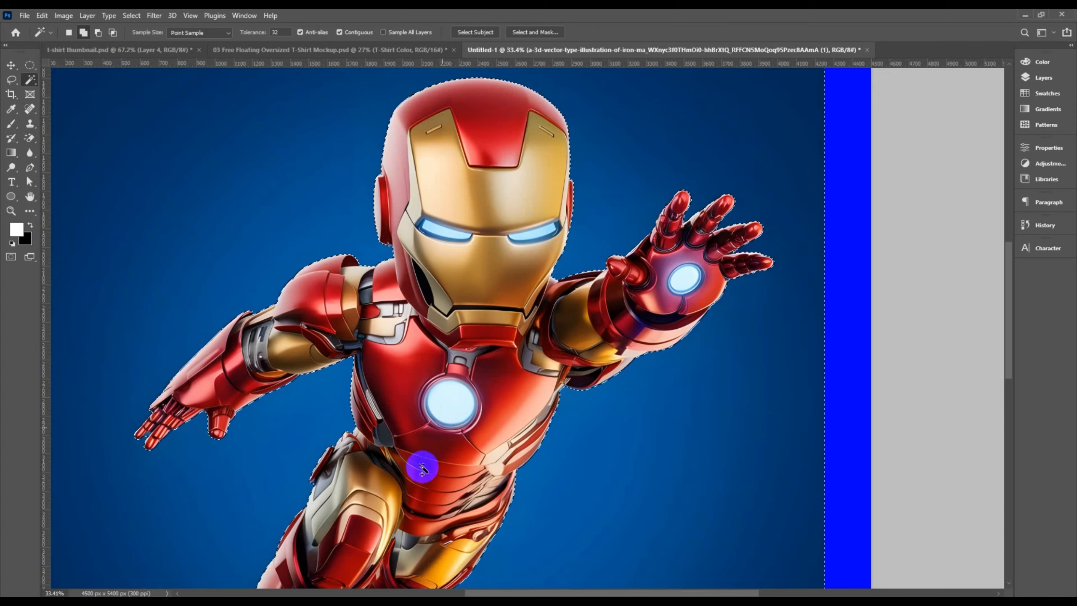
{"action": "left_click_drag", "start_coordinate": [421, 464], "coordinate": [457, 268]}
Add the blue gap between the front boot and the rear boot's thruster flame to the selection
{"action": "scroll", "coordinate": [464, 472], "scroll_direction": "up", "scroll_amount": 7}
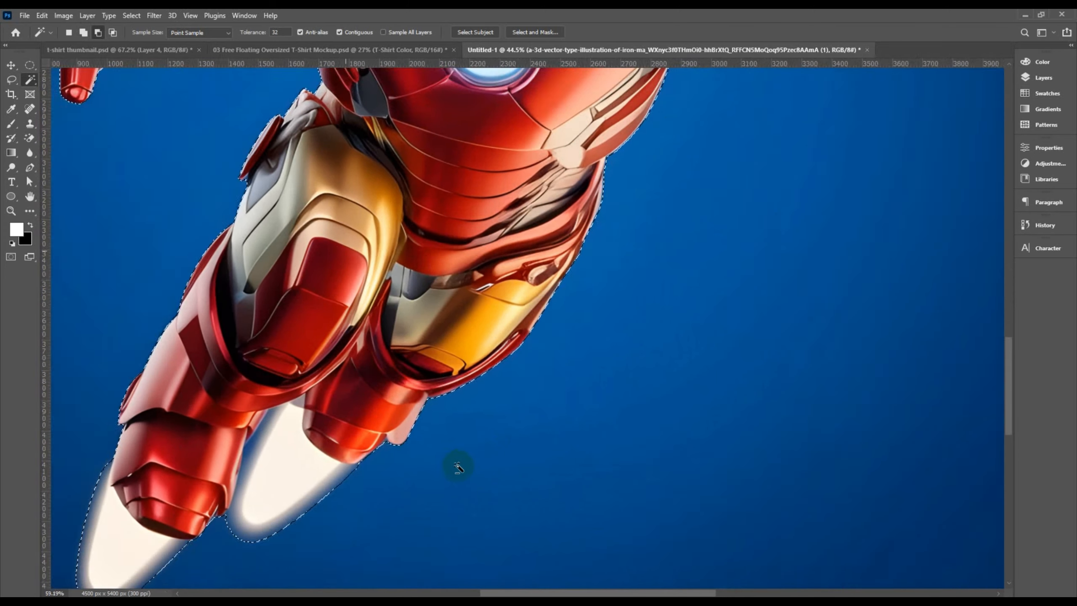
{"action": "left_click_drag", "start_coordinate": [310, 458], "coordinate": [391, 407]}
{"action": "scroll", "coordinate": [385, 417], "scroll_direction": "up", "scroll_amount": 4}
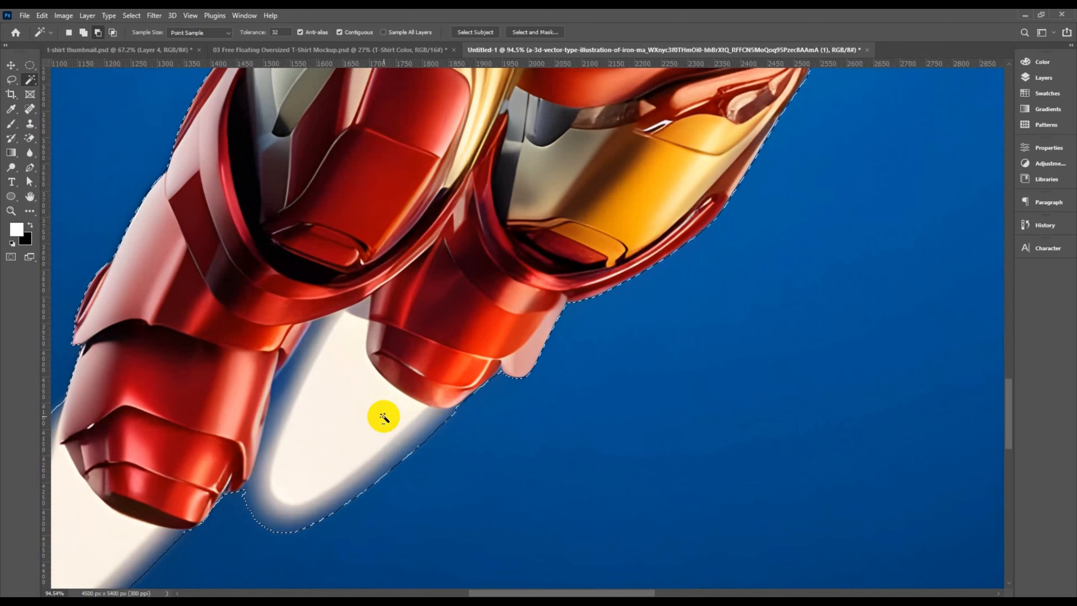
{"action": "left_click", "coordinate": [314, 321]}
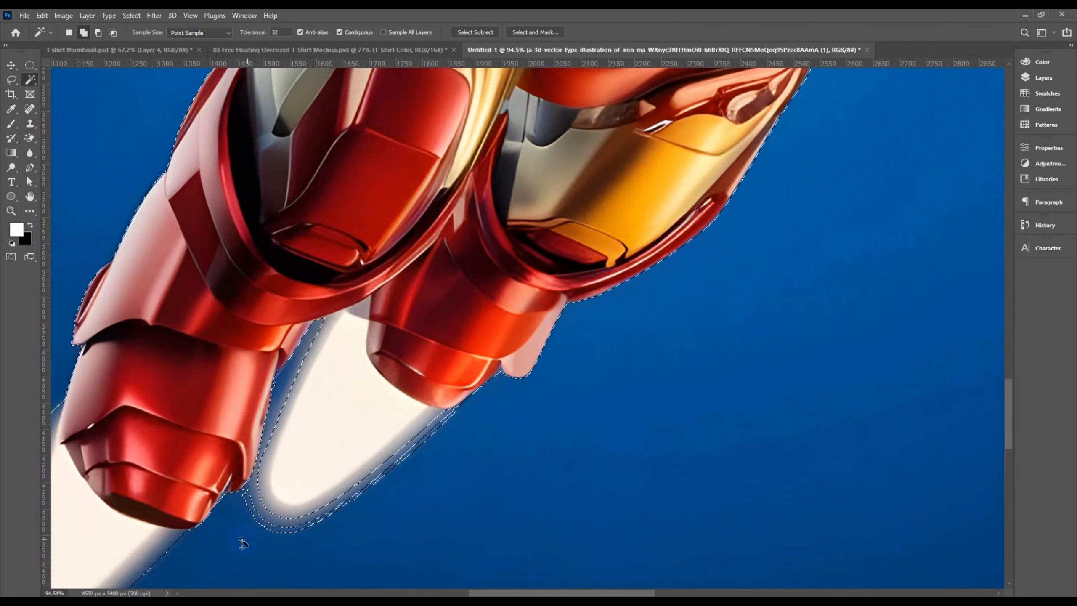
{"action": "left_click_drag", "start_coordinate": [288, 528], "coordinate": [398, 463]}
{"action": "scroll", "coordinate": [399, 465], "scroll_direction": "down", "scroll_amount": 1}
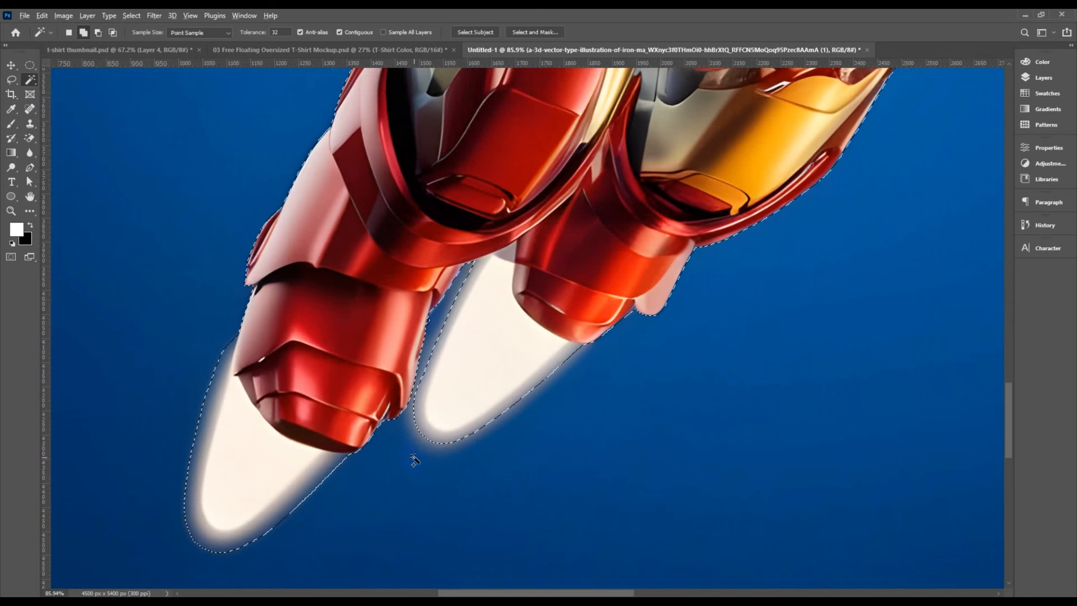
Delete the selected background from the Iron Man layer and clear the selection
{"action": "scroll", "coordinate": [415, 461], "scroll_direction": "down", "scroll_amount": 10}
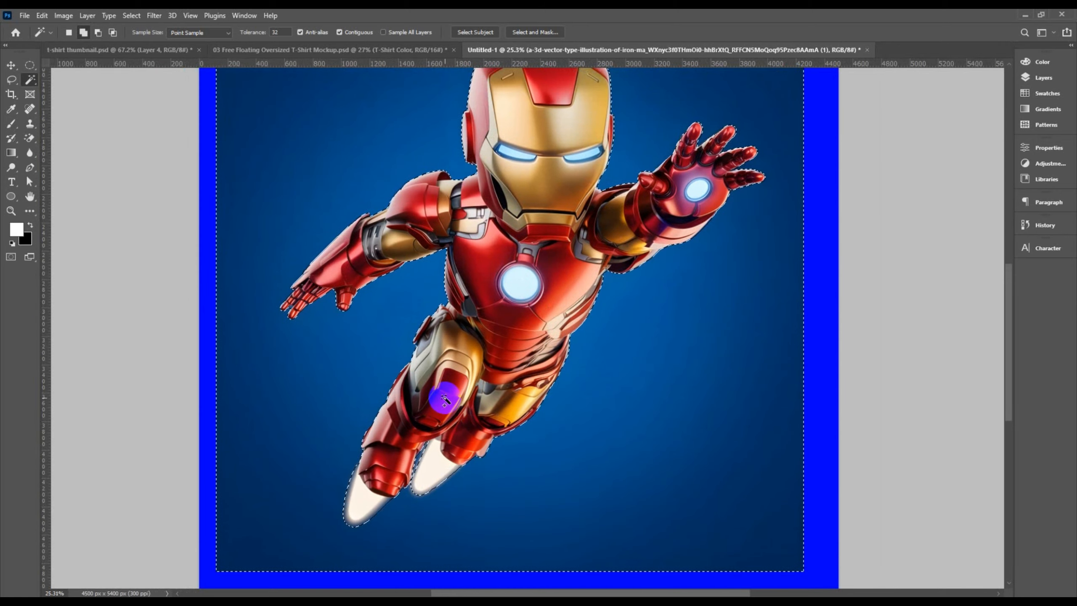
{"action": "scroll", "coordinate": [445, 400], "scroll_direction": "down", "scroll_amount": 2}
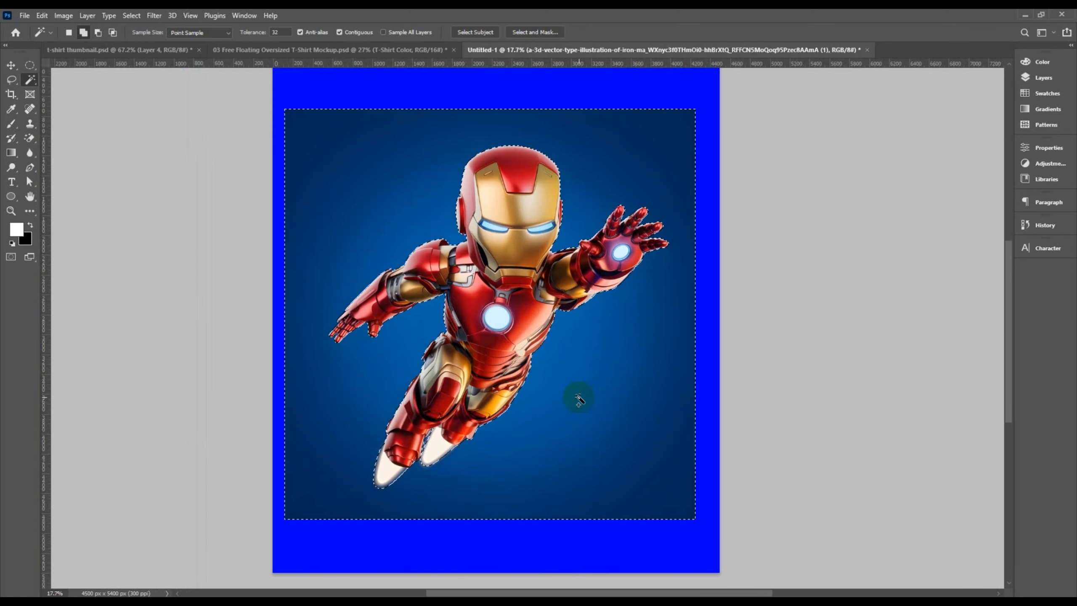
{"action": "key", "text": "Delete"}
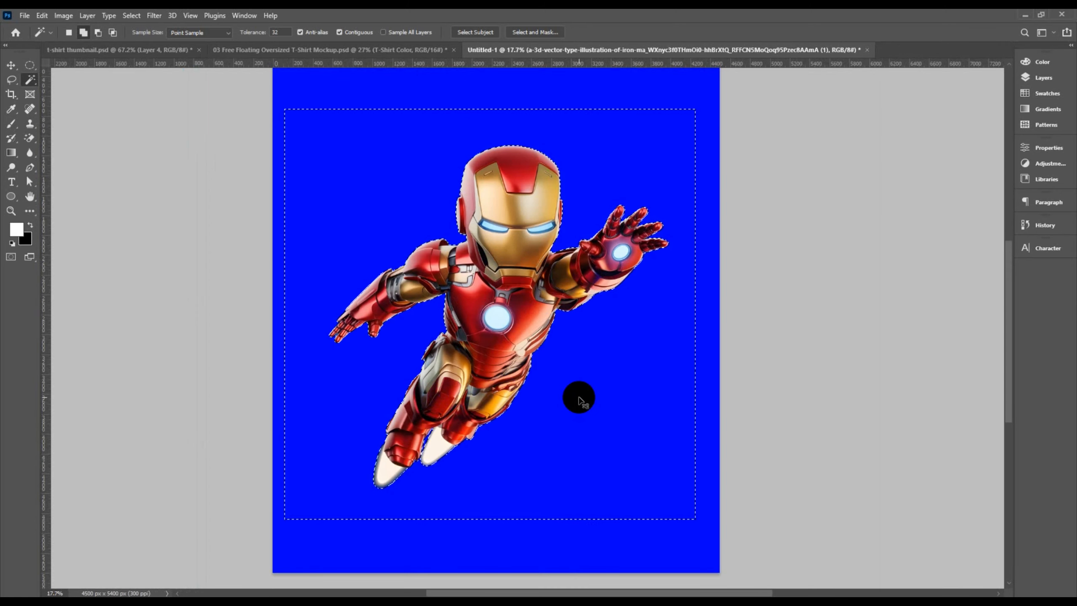
{"action": "key", "text": "ctrl+d"}
{"action": "scroll", "coordinate": [492, 351], "scroll_direction": "down", "scroll_amount": 1}
{"action": "left_click_drag", "start_coordinate": [485, 324], "coordinate": [503, 341]}
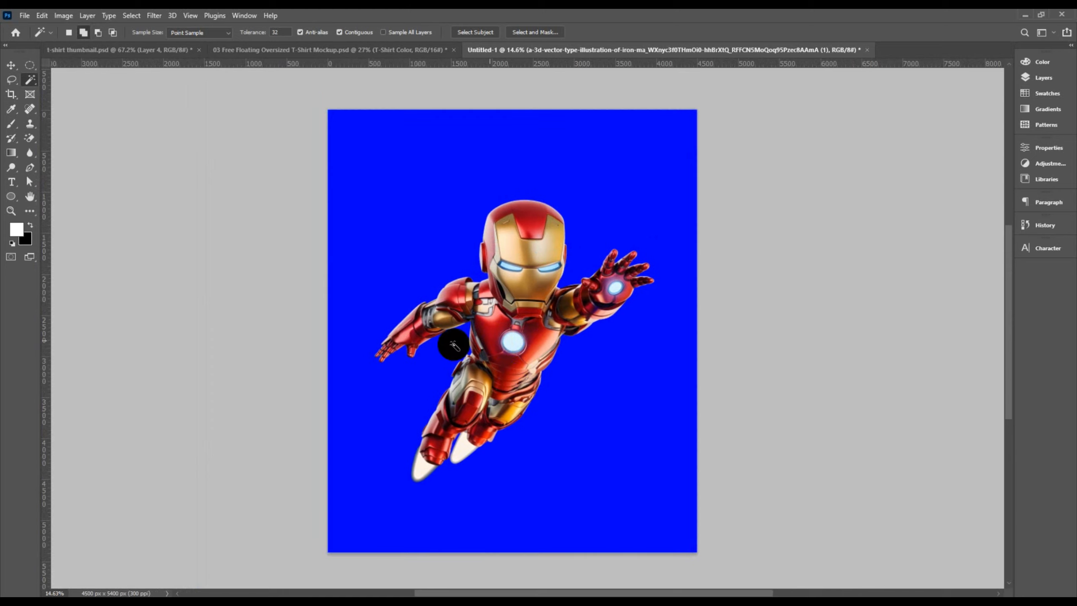
{"action": "key", "text": "v"}
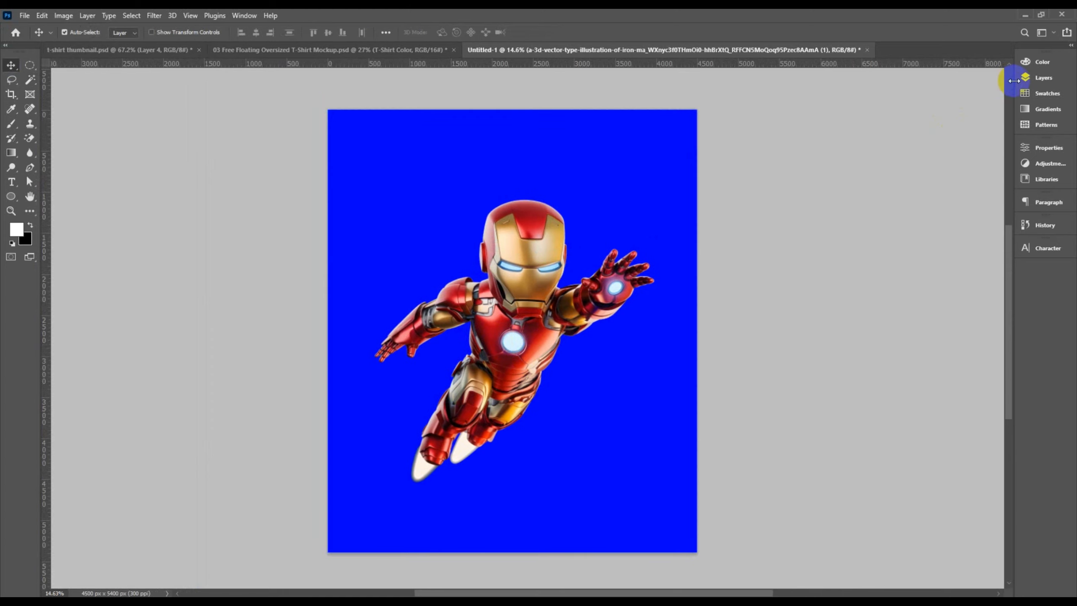
{"action": "left_click", "coordinate": [1034, 81]}
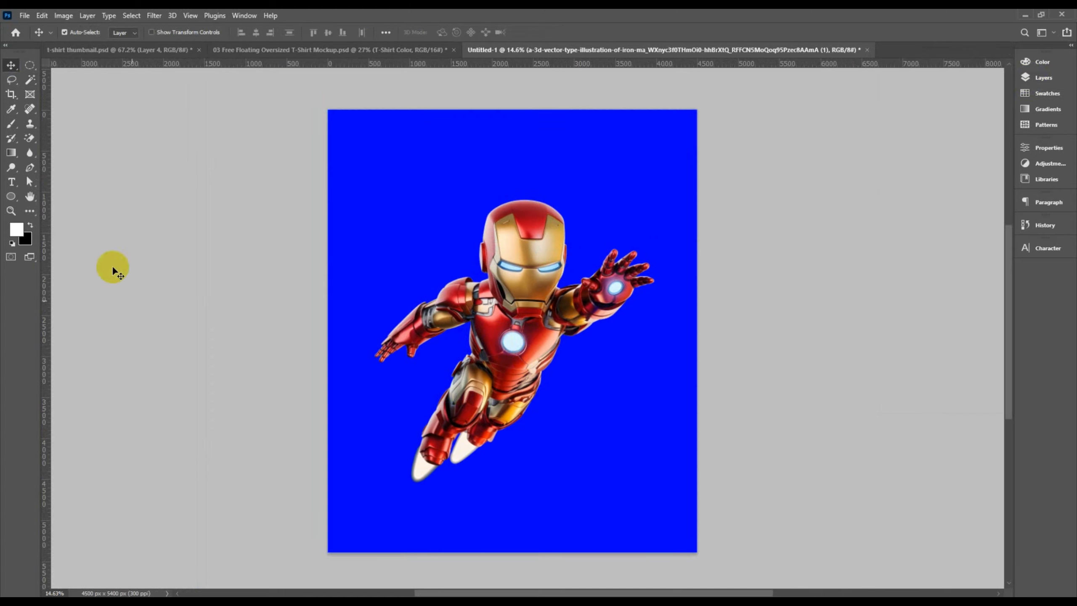
{"action": "left_click", "coordinate": [27, 155]}
{"action": "left_click", "coordinate": [27, 154]}
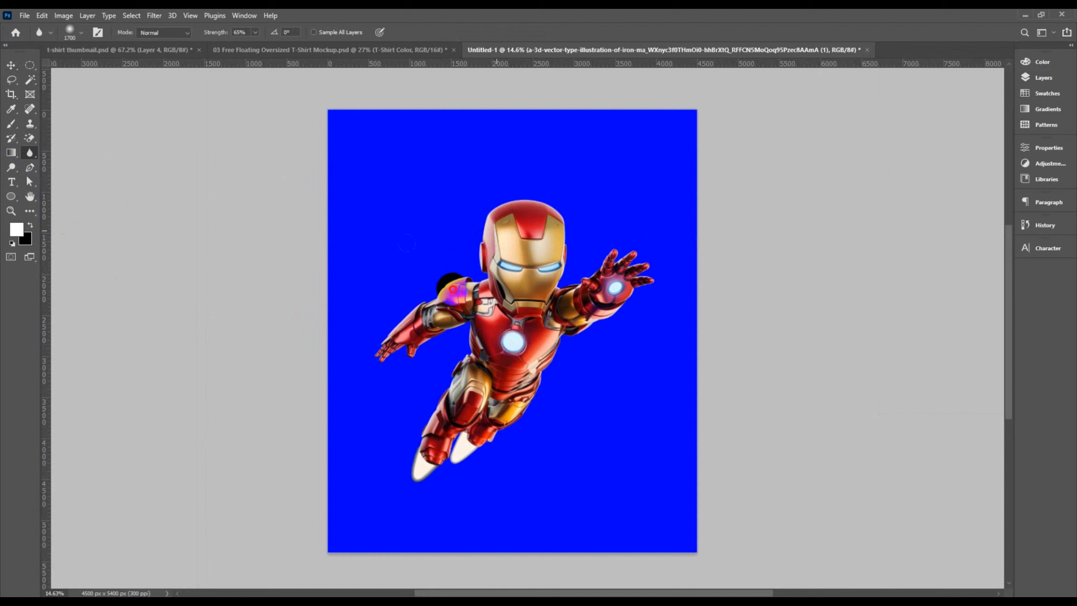
{"action": "mouse_move", "coordinate": [337, 404]}
{"action": "left_mouse_down"}
{"action": "mouse_move", "coordinate": [438, 324]}
{"action": "mouse_move", "coordinate": [399, 473]}
{"action": "mouse_move", "coordinate": [464, 445]}
{"action": "mouse_move", "coordinate": [448, 452]}
{"action": "mouse_move", "coordinate": [481, 478]}
{"action": "mouse_move", "coordinate": [552, 427]}
{"action": "mouse_move", "coordinate": [547, 442]}
{"action": "mouse_move", "coordinate": [571, 355]}
{"action": "mouse_move", "coordinate": [665, 307]}
{"action": "mouse_move", "coordinate": [663, 287]}
{"action": "mouse_move", "coordinate": [589, 277]}
{"action": "mouse_move", "coordinate": [586, 225]}
{"action": "mouse_move", "coordinate": [524, 220]}
{"action": "mouse_move", "coordinate": [460, 190]}
{"action": "mouse_move", "coordinate": [367, 196]}
{"action": "left_mouse_up"}
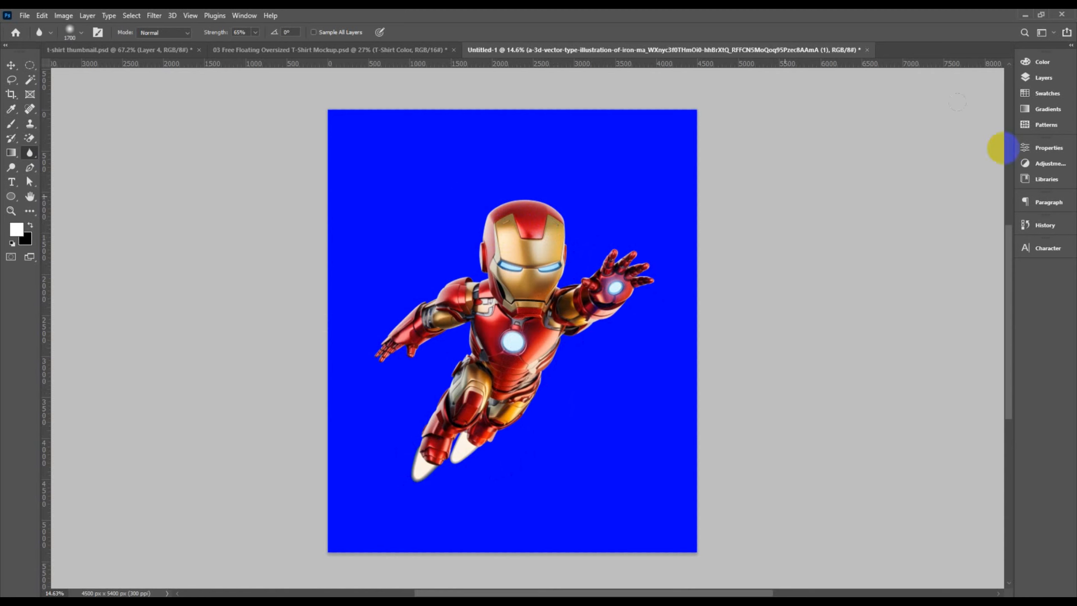
Convert the cut-out Iron Man layer to a Smart Object
{"action": "left_click", "coordinate": [1042, 79]}
{"action": "right_click", "coordinate": [983, 125]}
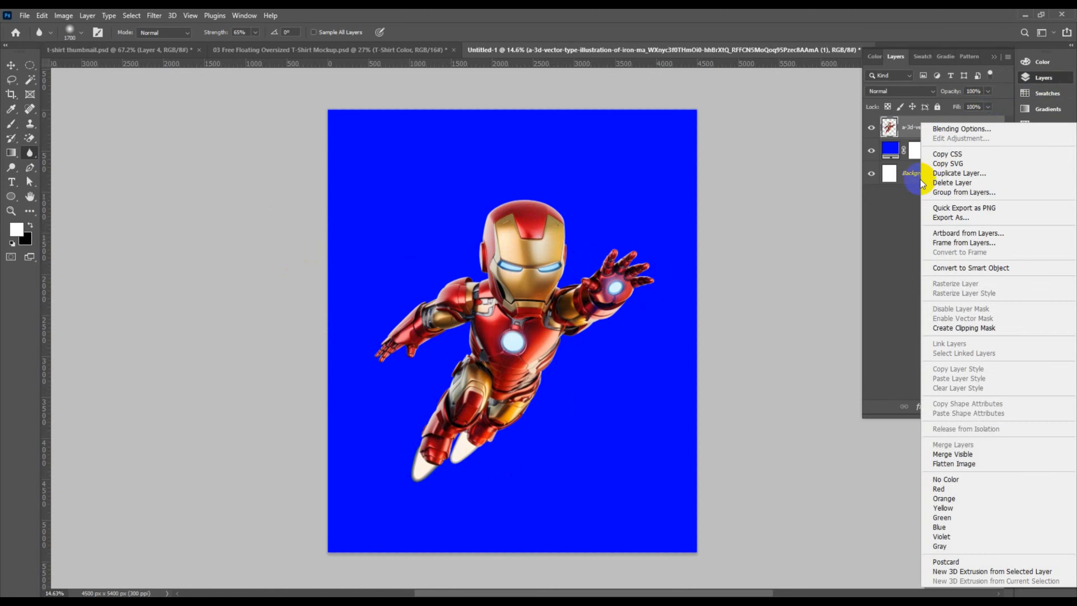
{"action": "left_click", "coordinate": [963, 268]}
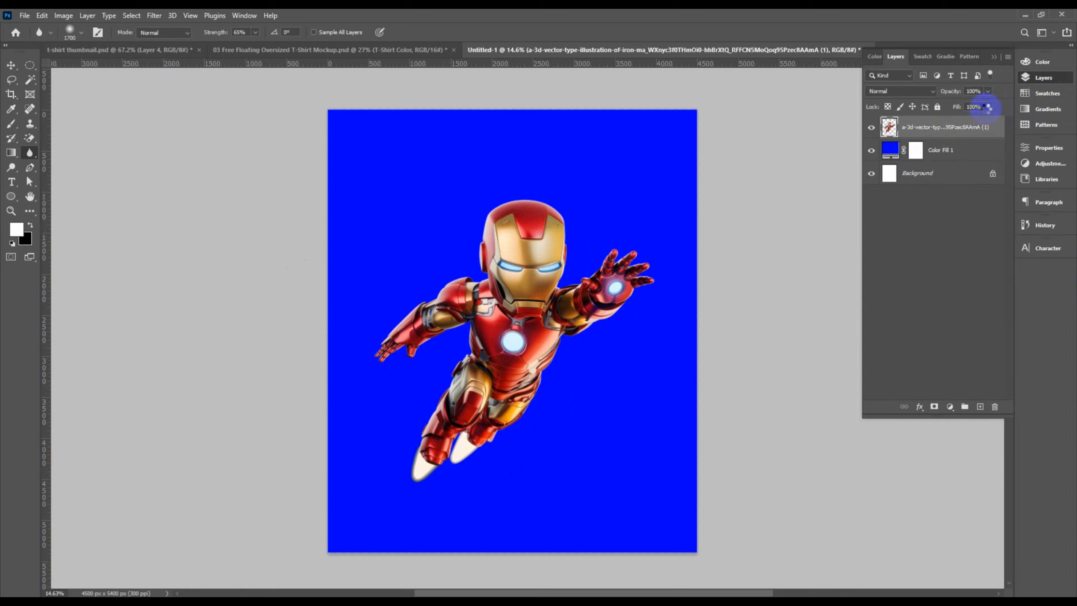
{"action": "left_click", "coordinate": [785, 168]}
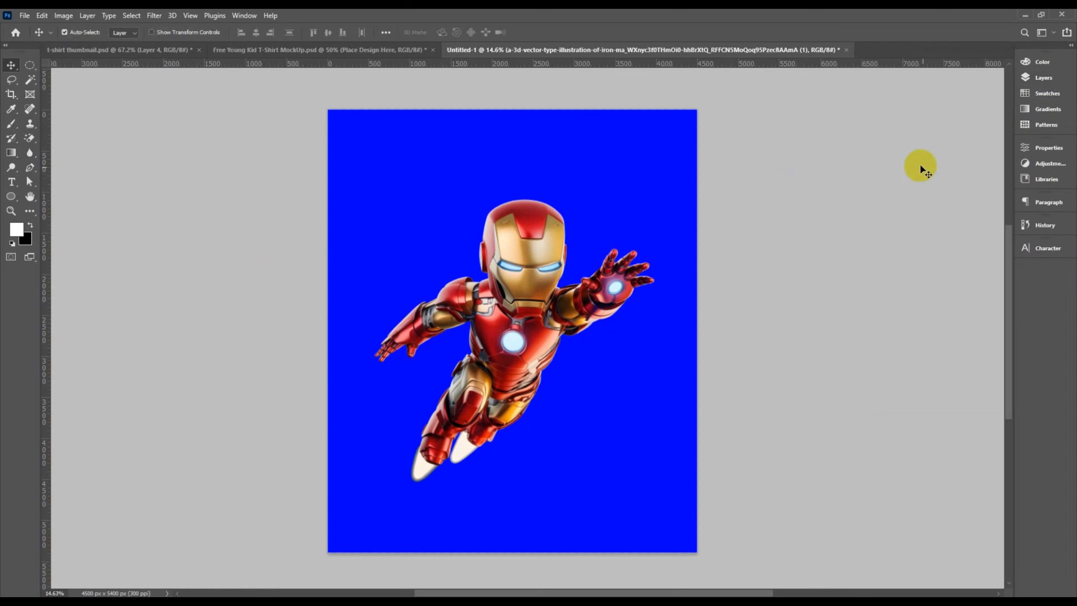
Open the contents of the Place Design Here smart object in the Free Young Kid T-Shirt MockUp
{"action": "left_click", "coordinate": [339, 49]}
{"action": "left_click", "coordinate": [1035, 79]}
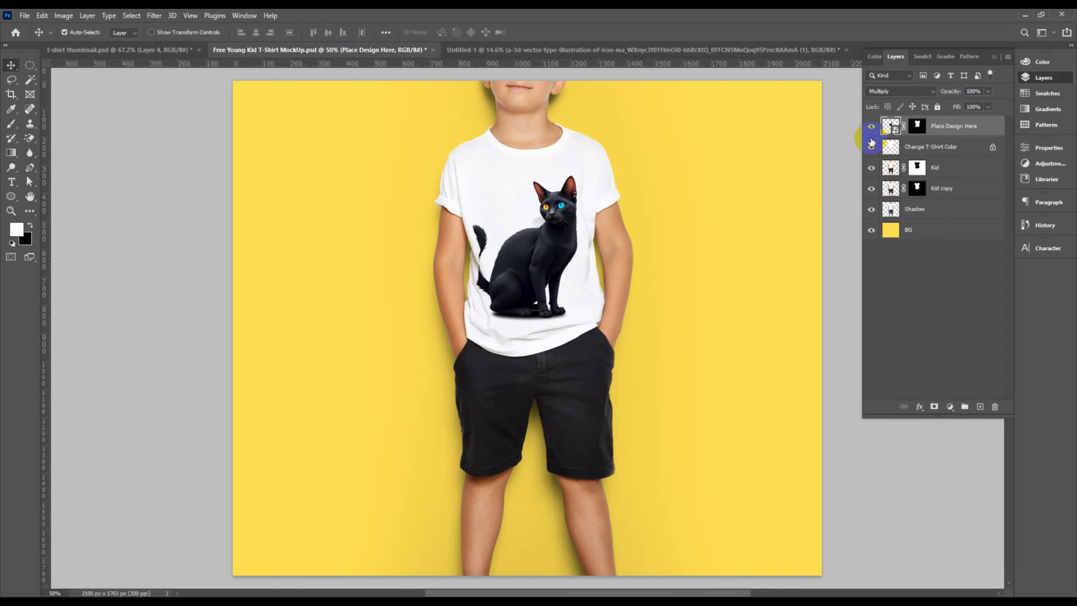
{"action": "double_click", "coordinate": [891, 126]}
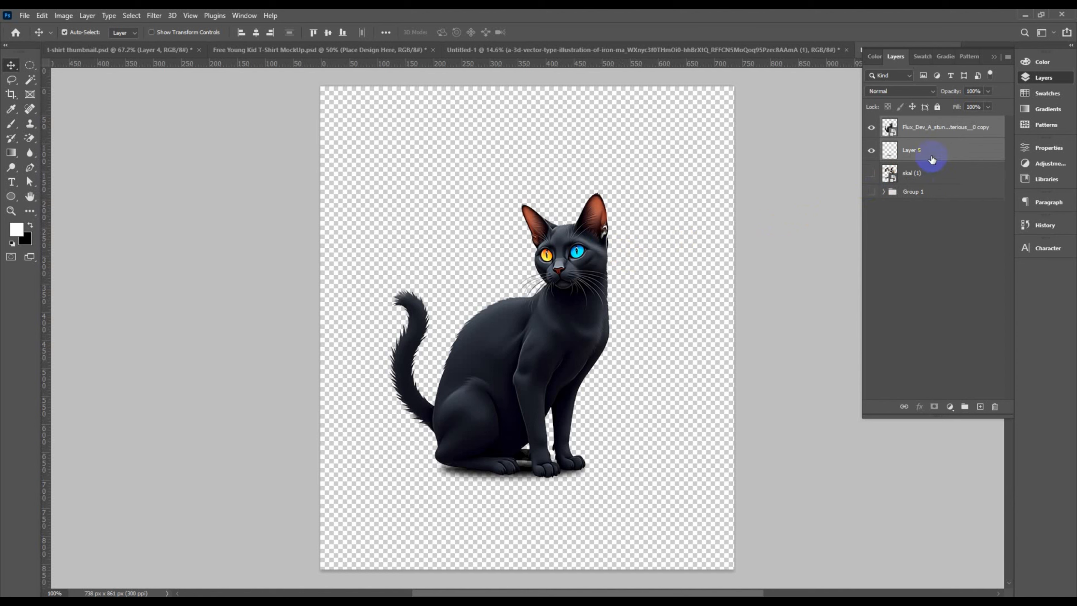
Delete the black cat layer and the shadow layer beneath it from the smart object's contents
{"action": "left_click", "coordinate": [932, 159]}
{"action": "left_click", "coordinate": [870, 151]}
{"action": "left_click", "coordinate": [871, 151]}
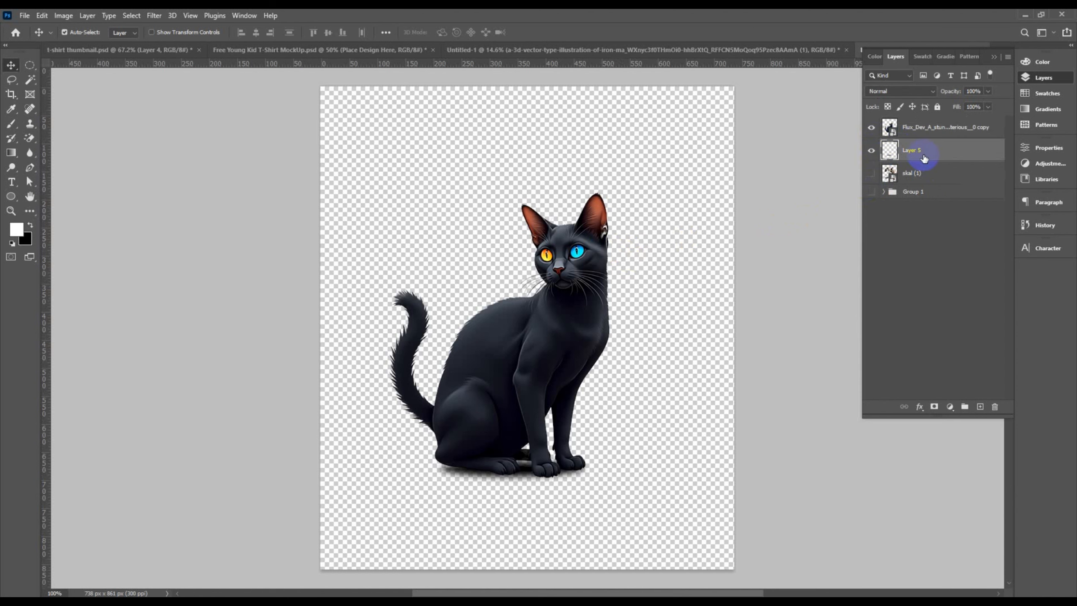
{"action": "key", "text": "Delete"}
{"action": "left_click", "coordinate": [920, 124]}
{"action": "key", "text": "Delete"}
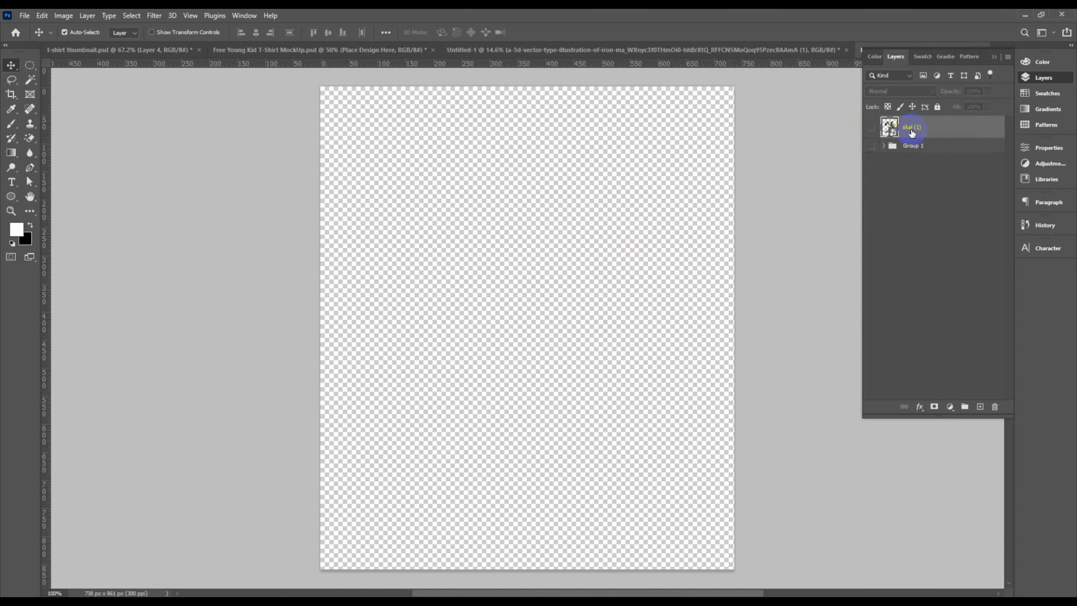
Copy the cut-out Iron Man layer from Untitled-1 into the mockup's smart object document, Layer 3.psb
{"action": "left_click", "coordinate": [358, 45]}
{"action": "left_click", "coordinate": [517, 241]}
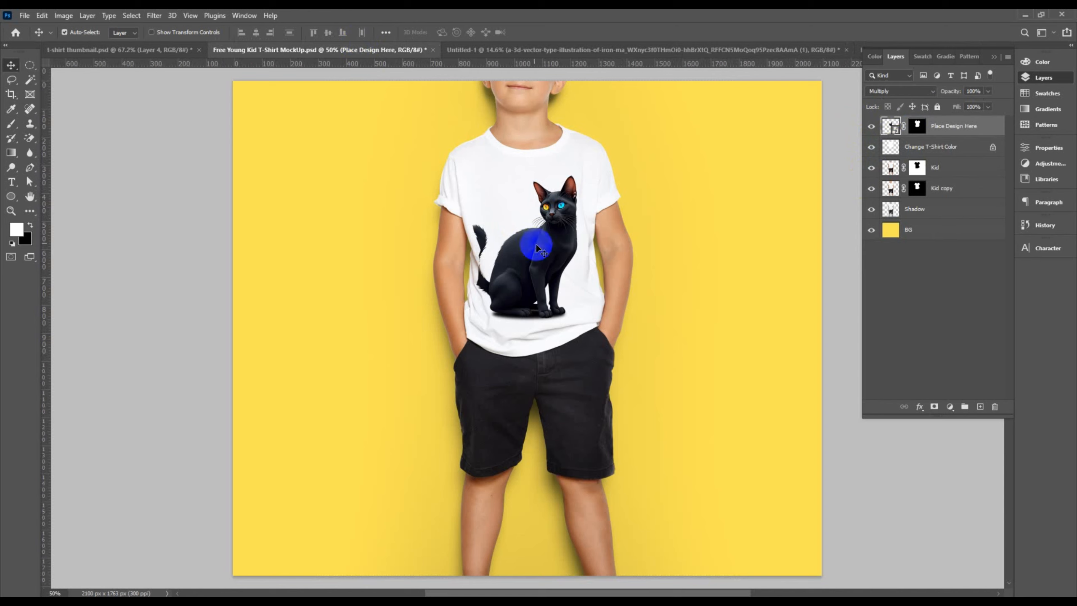
{"action": "left_click", "coordinate": [675, 50]}
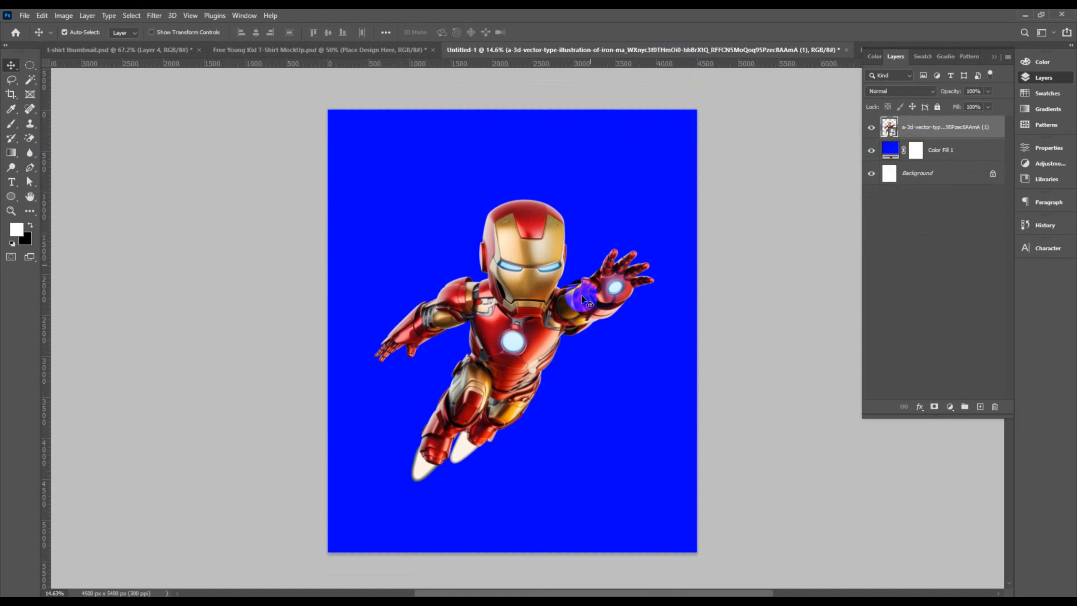
{"action": "left_click", "coordinate": [1043, 80]}
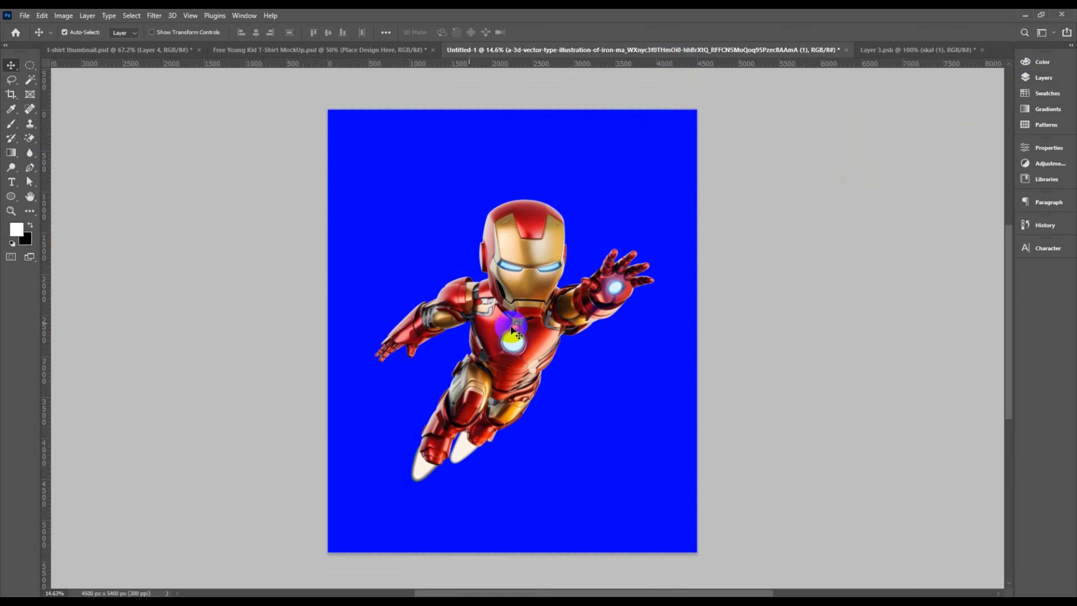
{"action": "left_click_drag", "start_coordinate": [514, 329], "coordinate": [533, 305]}
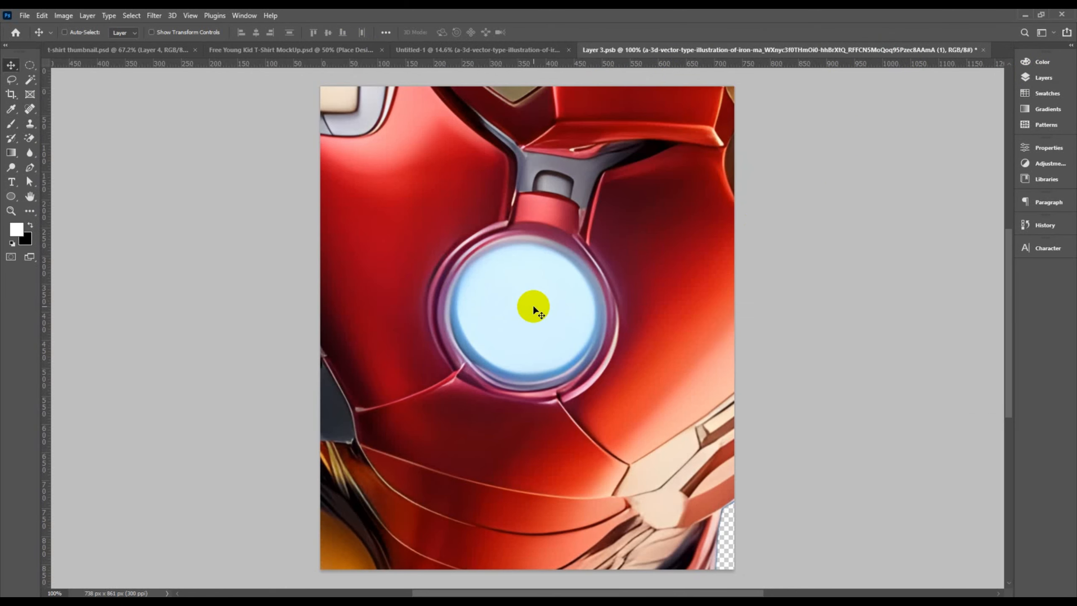
Scale the Iron Man layer down to about 18.5% and place it in the centre of the Layer 3.psb canvas
{"action": "key", "text": "ctrl+t"}
{"action": "scroll", "coordinate": [368, 397], "scroll_direction": "down", "scroll_amount": 5}
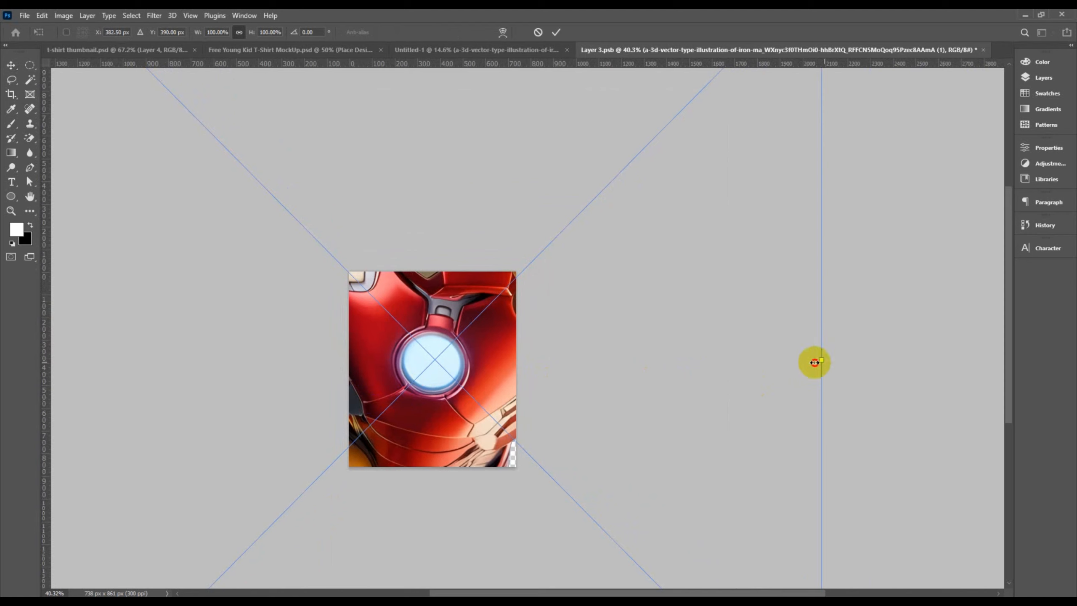
{"action": "left_click_drag", "start_coordinate": [814, 362], "coordinate": [192, 361]}
{"action": "left_click_drag", "start_coordinate": [106, 361], "coordinate": [405, 379]}
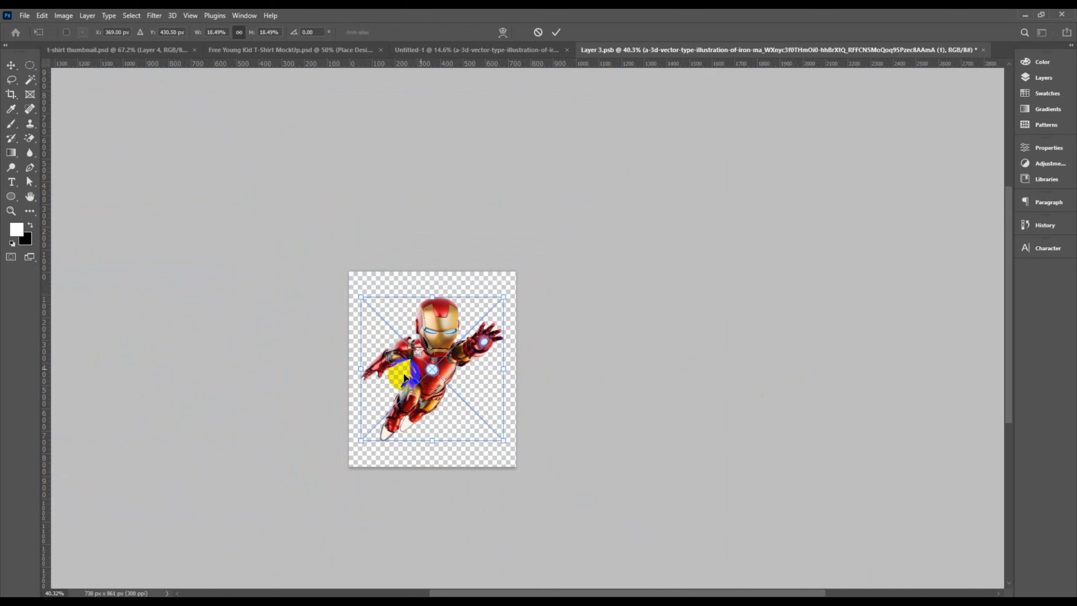
{"action": "scroll", "coordinate": [460, 381], "scroll_direction": "up", "scroll_amount": 3}
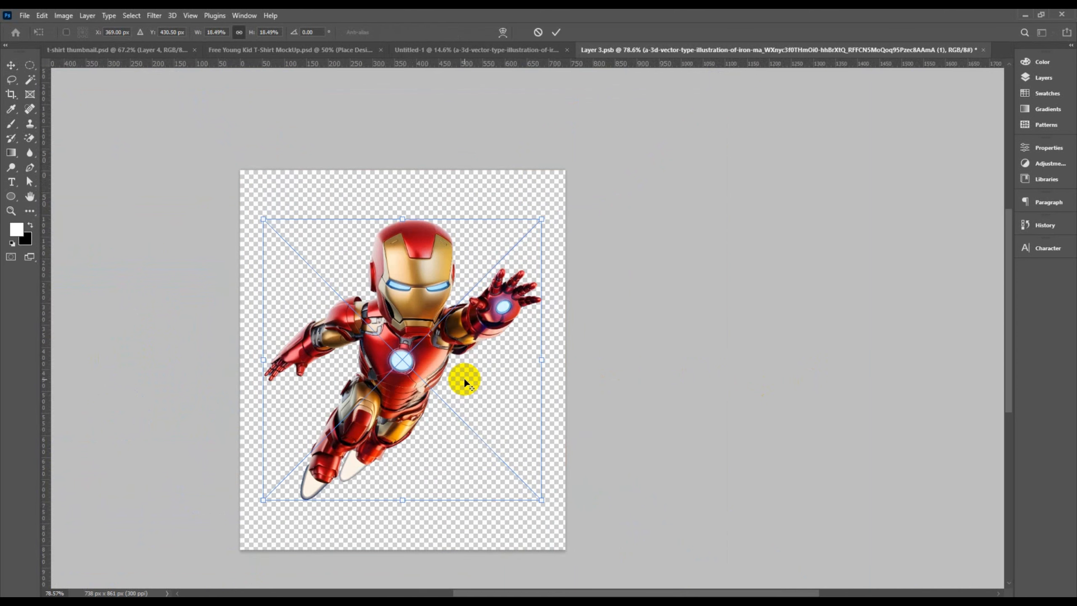
{"action": "scroll", "coordinate": [464, 377], "scroll_direction": "up", "scroll_amount": 1}
{"action": "key", "text": "alt+space"}
{"action": "left_click", "coordinate": [407, 365]}
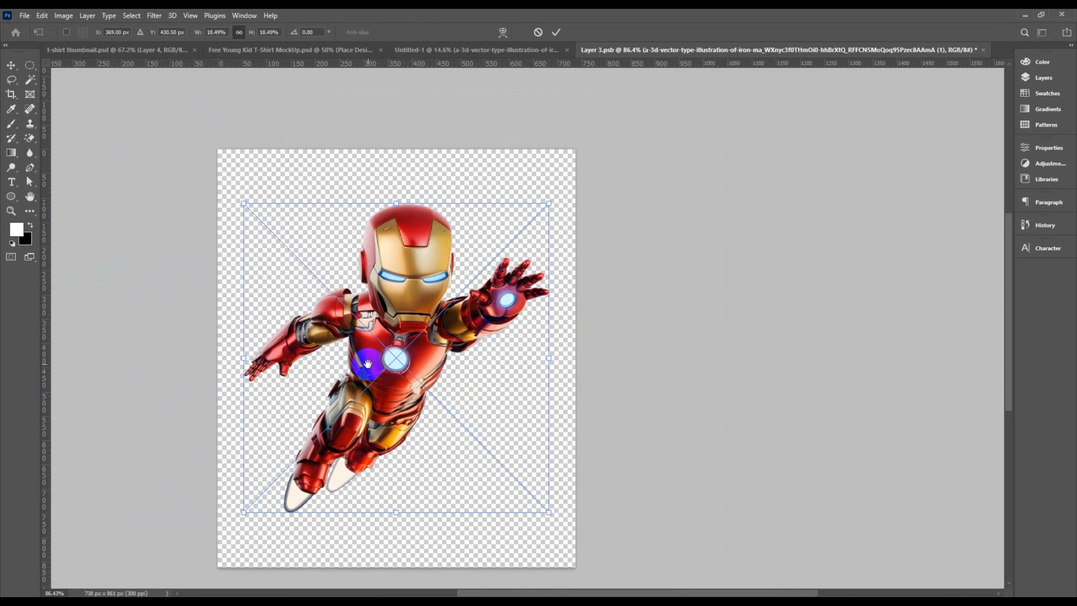
{"action": "left_click_drag", "start_coordinate": [368, 364], "coordinate": [495, 353]}
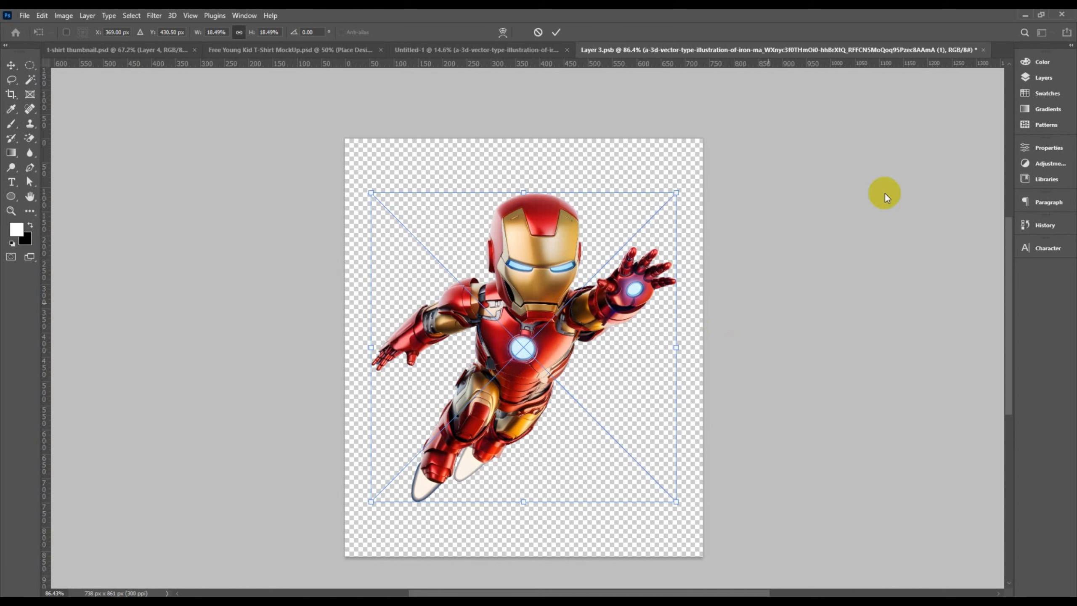
Scale the Iron Man layer to about 17.4%, showing the skal (1) layer only temporarily as a size reference
{"action": "left_click", "coordinate": [1043, 78]}
{"action": "left_click", "coordinate": [874, 150]}
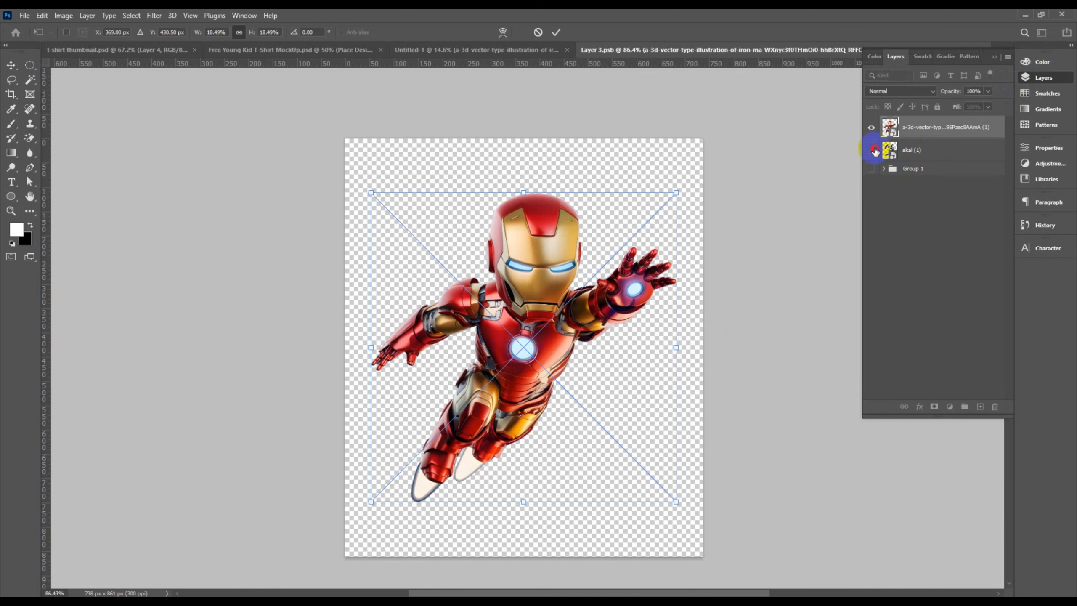
{"action": "left_click", "coordinate": [873, 150]}
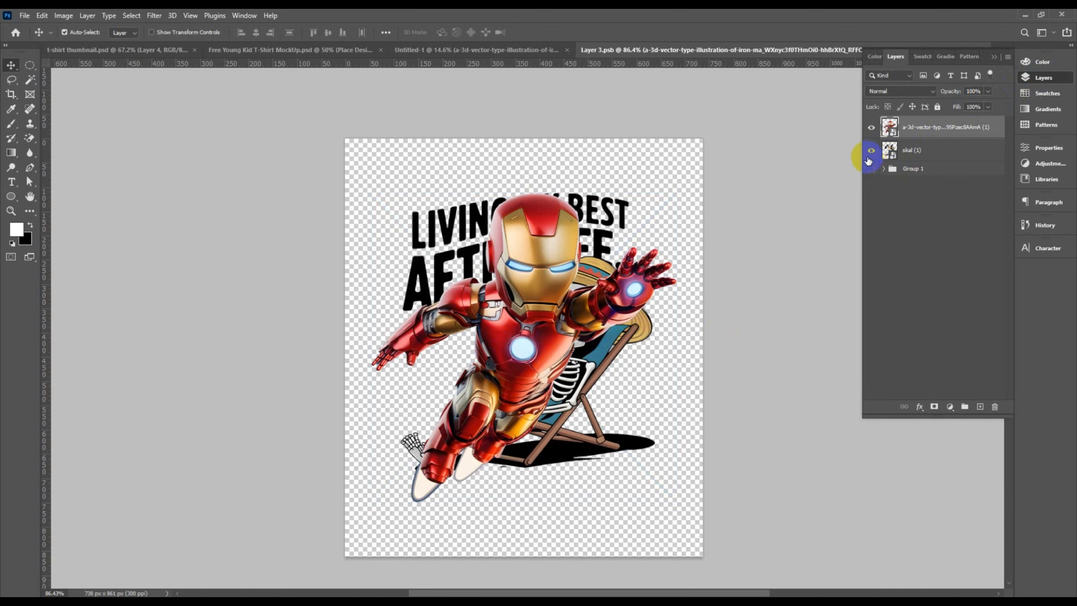
{"action": "key", "text": "ctrl+t"}
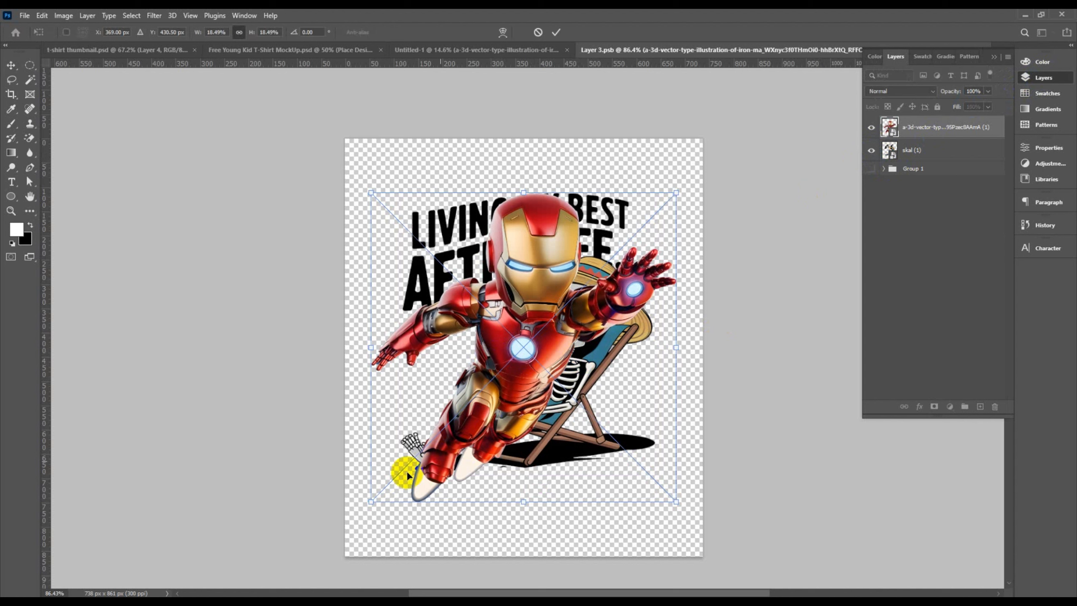
{"action": "left_click_drag", "start_coordinate": [373, 502], "coordinate": [388, 483]}
{"action": "left_click_drag", "start_coordinate": [539, 387], "coordinate": [531, 396]}
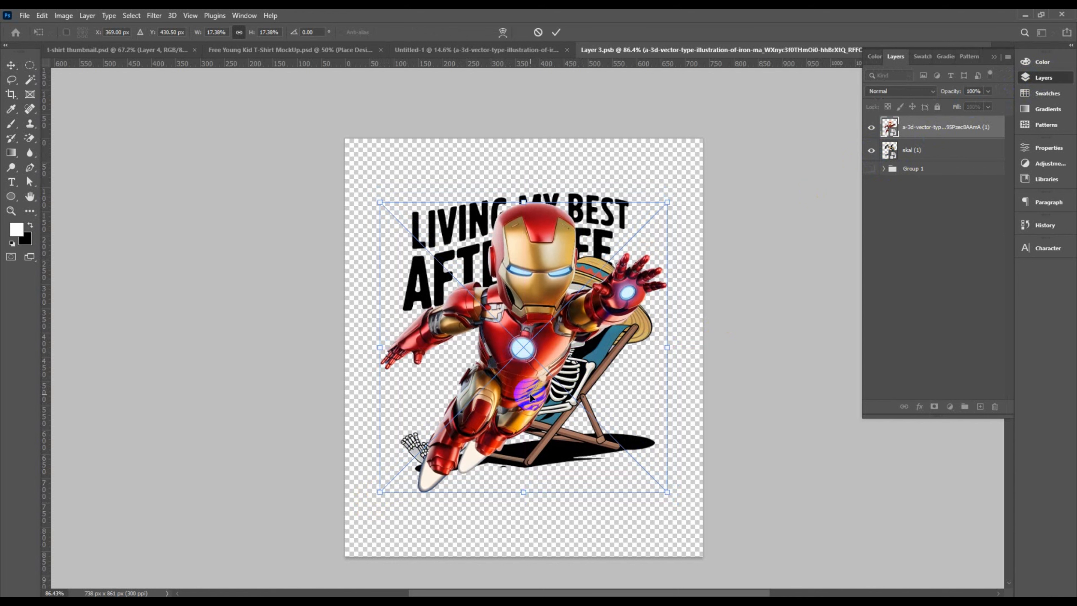
{"action": "left_click", "coordinate": [871, 150]}
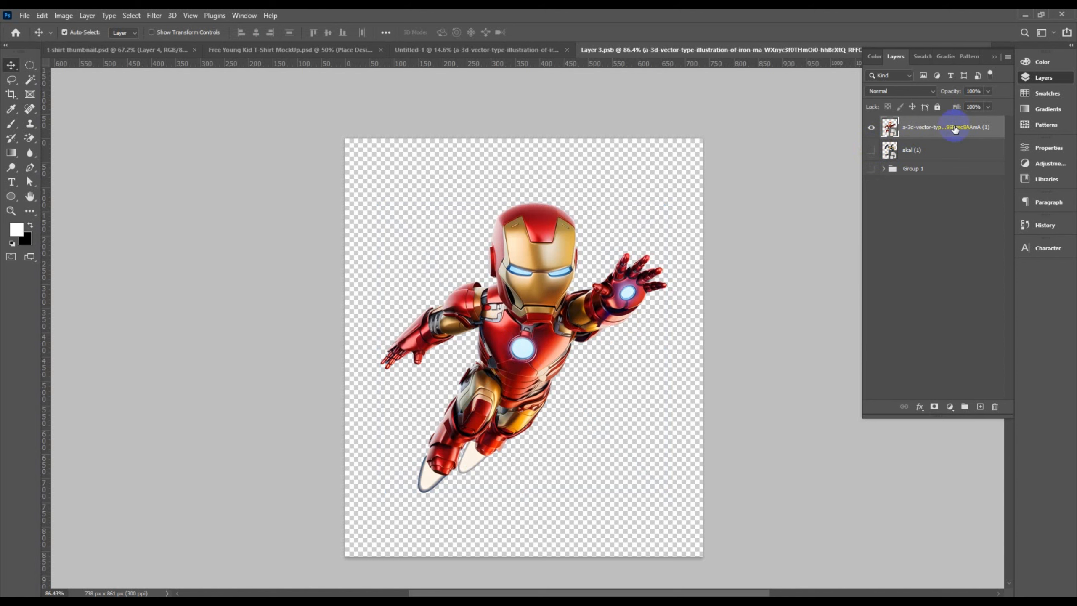
Save the smart object's contents and return to the Free Young Kid T-Shirt MockUp document to check the design
{"action": "key", "text": "ctrl+s"}
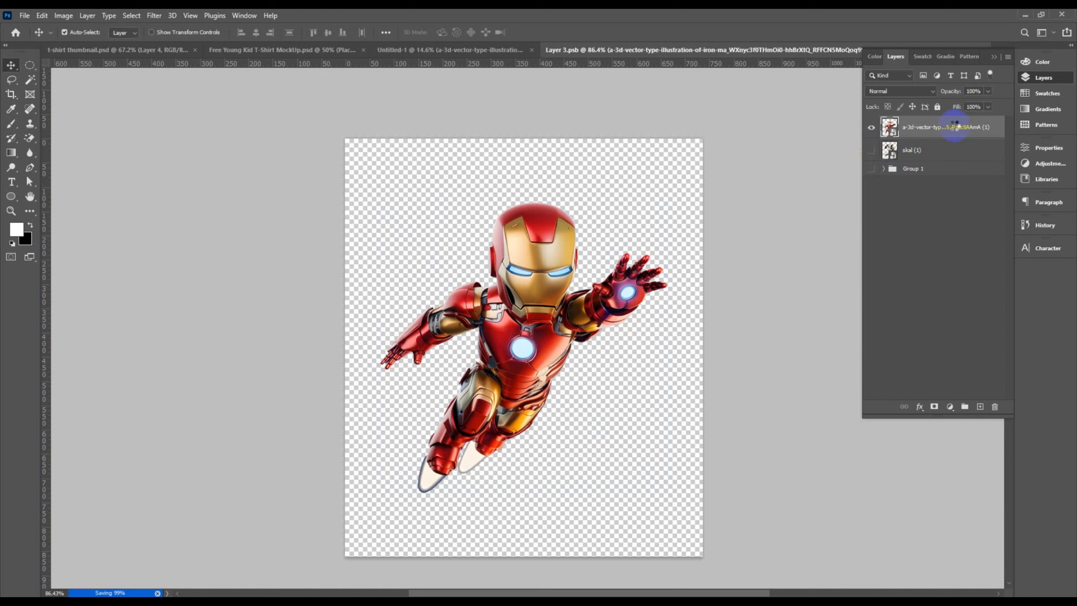
{"action": "left_click", "coordinate": [1033, 78]}
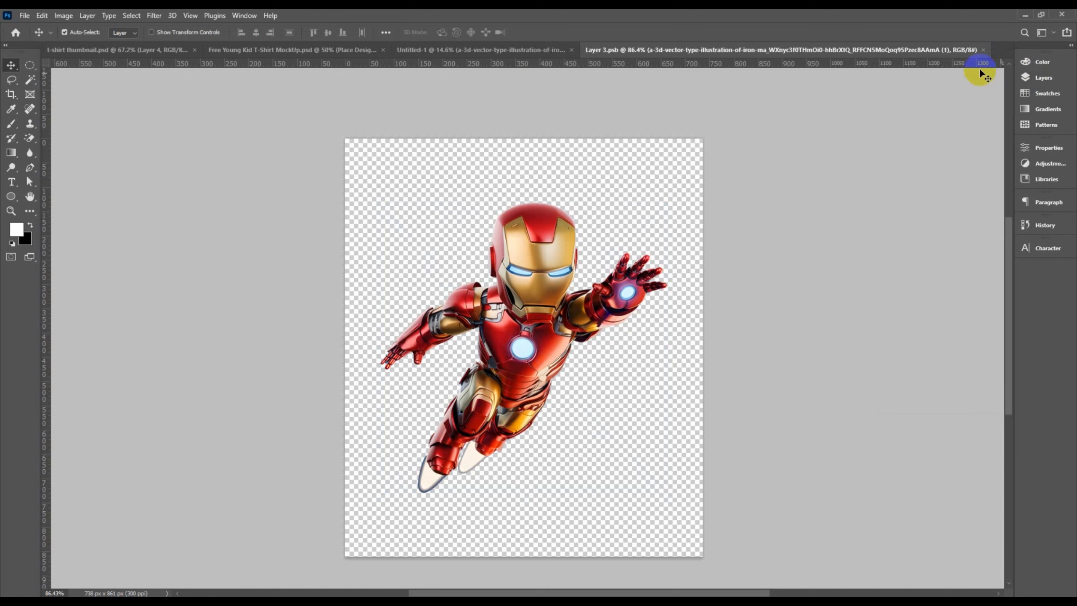
{"action": "left_click", "coordinate": [312, 50]}
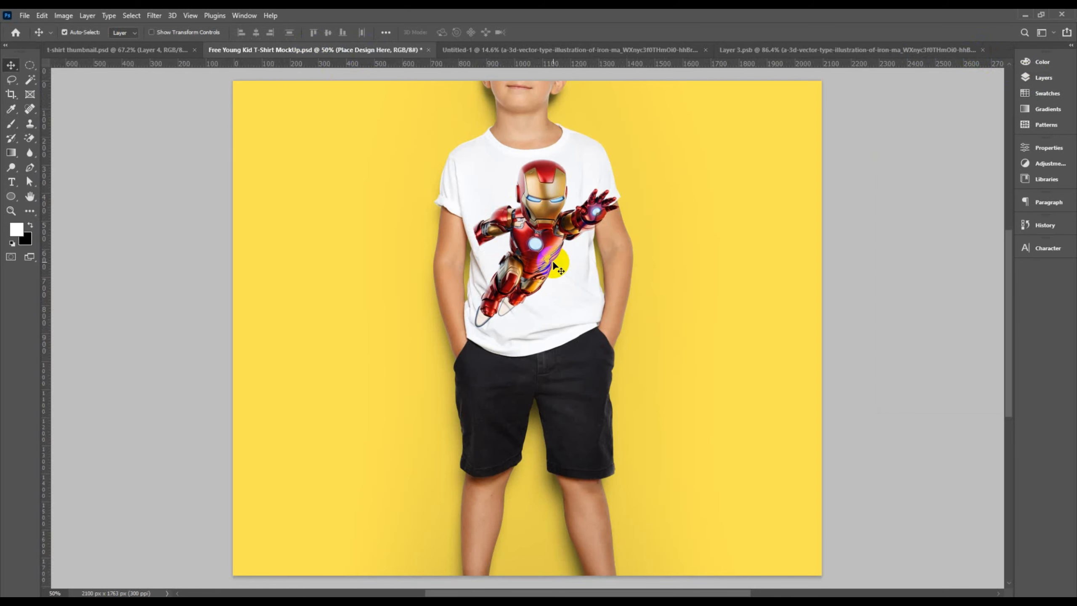
Shrink Iron Man in Layer 3.psb to about 11.9% lower on the canvas and save it to update the T-shirt mockup
{"action": "left_click", "coordinate": [862, 50]}
{"action": "key", "text": "ctrl+t"}
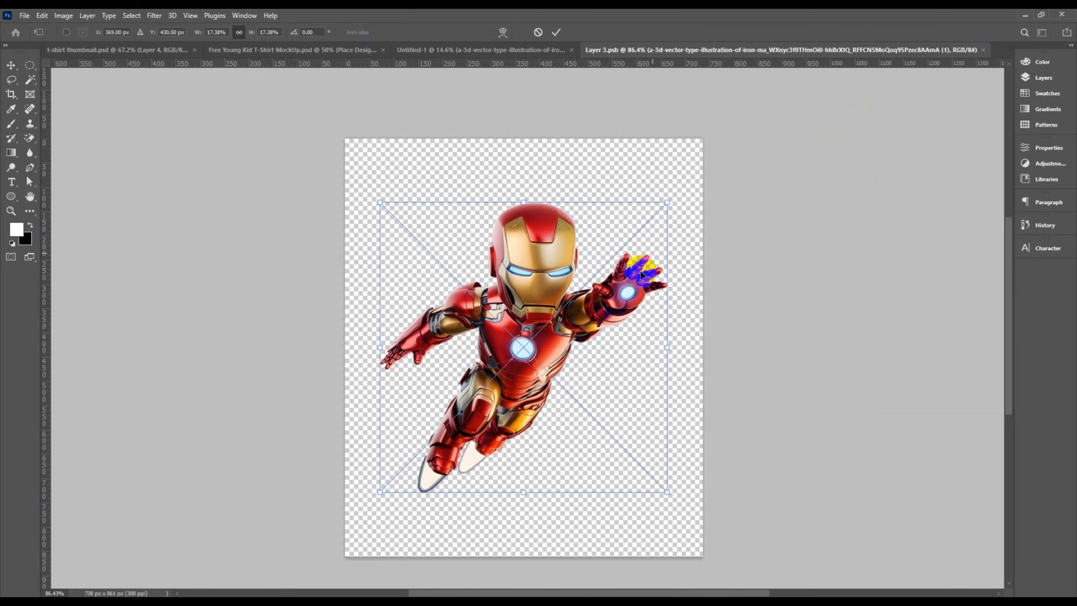
{"action": "left_click_drag", "start_coordinate": [668, 202], "coordinate": [616, 253]}
{"action": "left_click", "coordinate": [379, 492]}
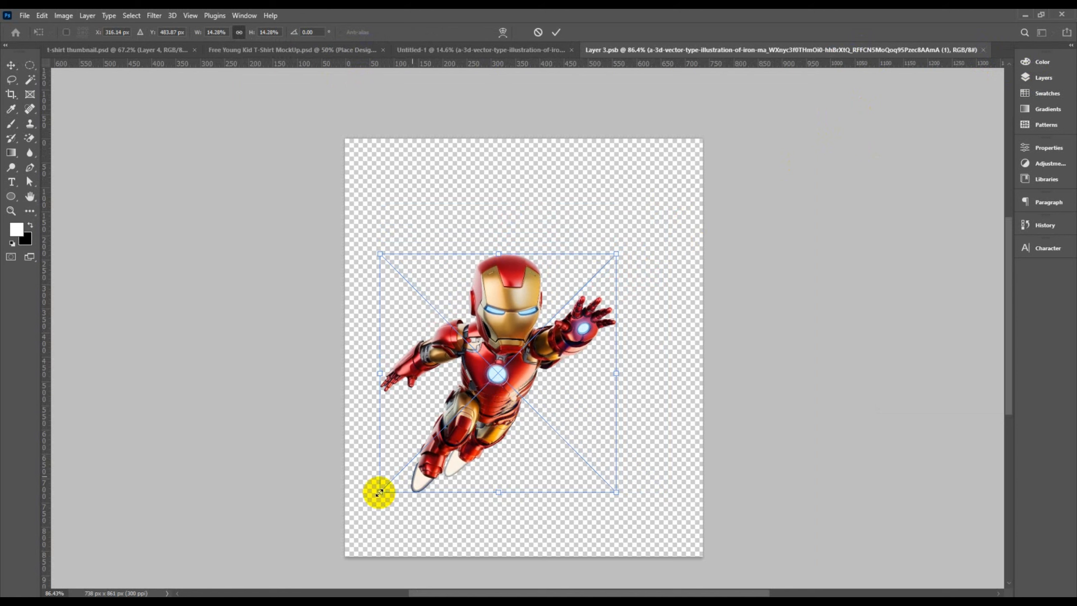
{"action": "left_click_drag", "start_coordinate": [383, 493], "coordinate": [420, 449]}
{"action": "left_click_drag", "start_coordinate": [519, 351], "coordinate": [511, 381]}
{"action": "left_click", "coordinate": [556, 32]}
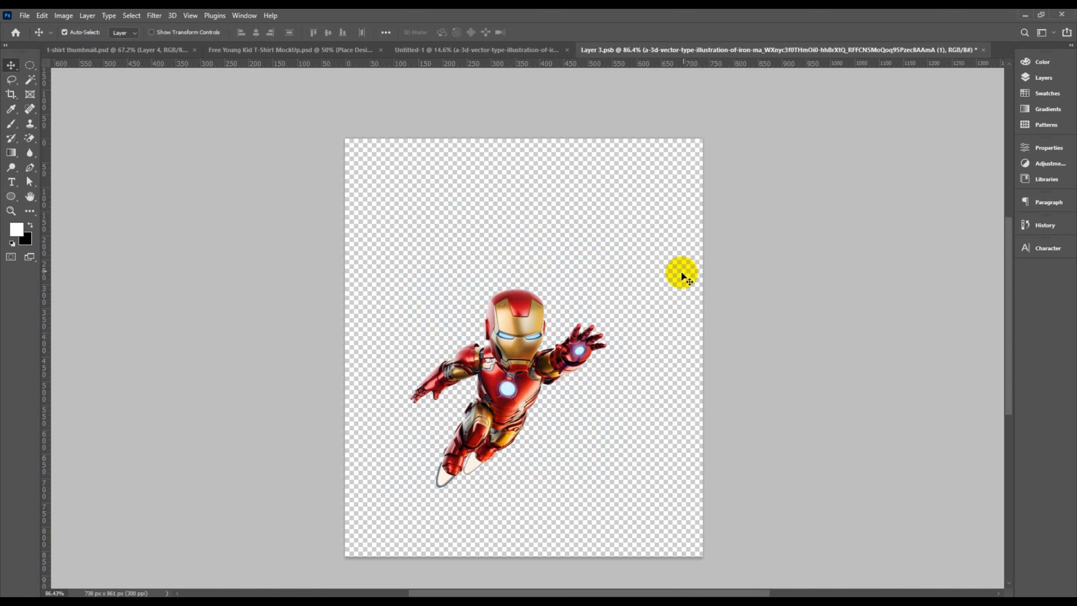
{"action": "key", "text": "ctrl+s"}
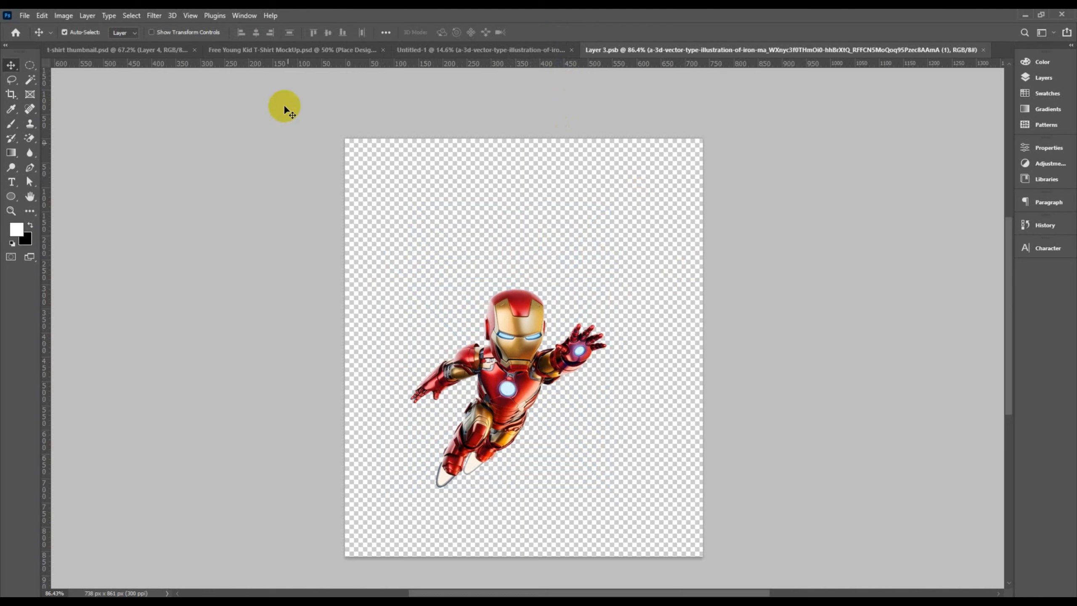
{"action": "left_click", "coordinate": [284, 48]}
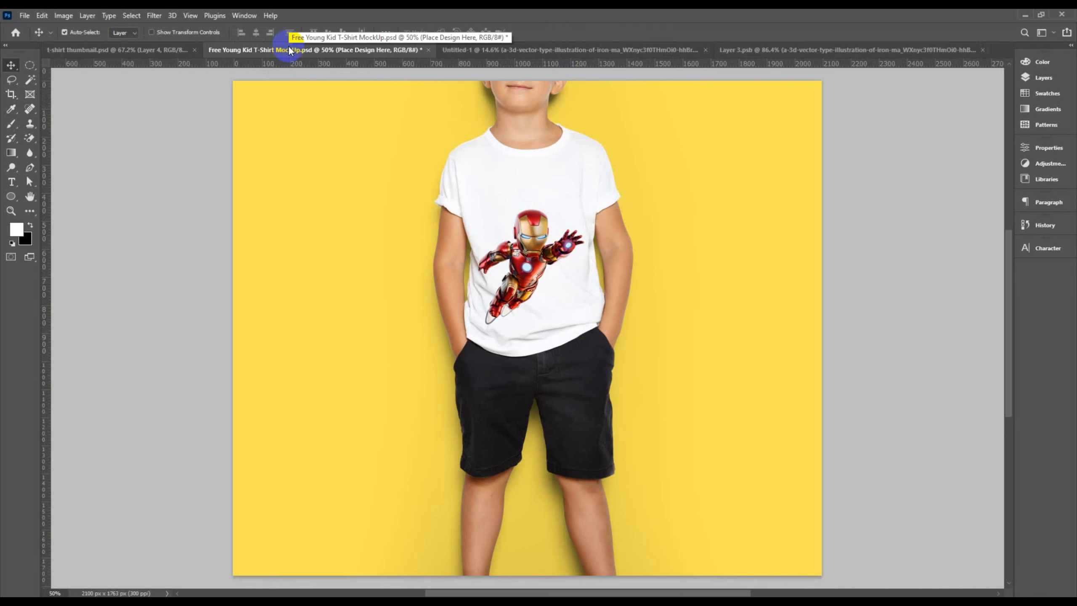
Enlarge Iron Man in Layer 3.psb to about 13.8%, shifted slightly down, and save the contents to refresh the mockup
{"action": "left_click", "coordinate": [854, 51]}
{"action": "key", "text": "ctrl+t"}
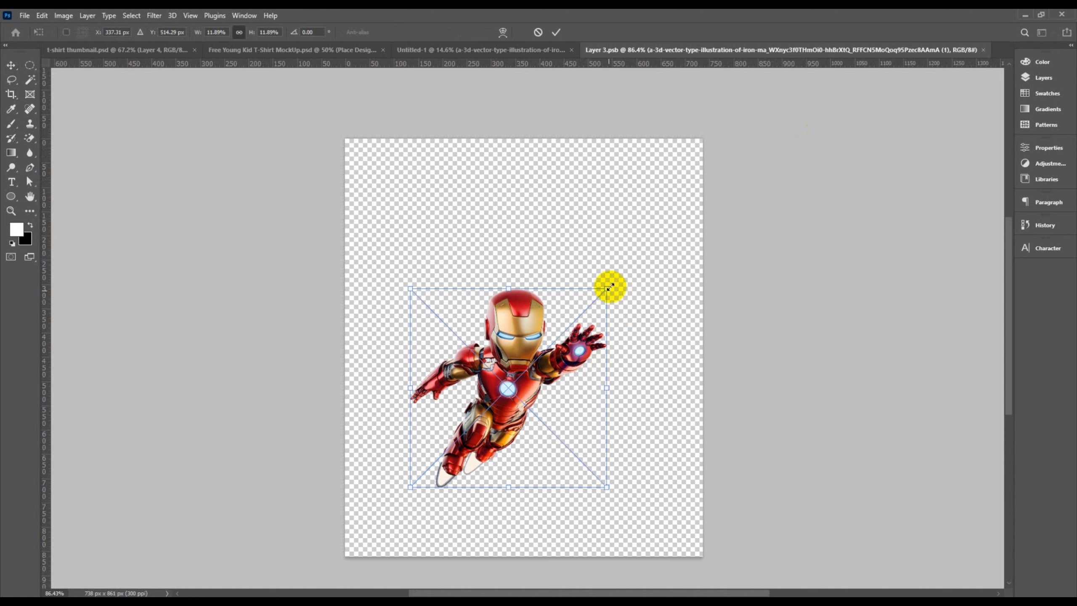
{"action": "left_click_drag", "start_coordinate": [610, 286], "coordinate": [647, 260]}
{"action": "left_click_drag", "start_coordinate": [516, 361], "coordinate": [492, 386]}
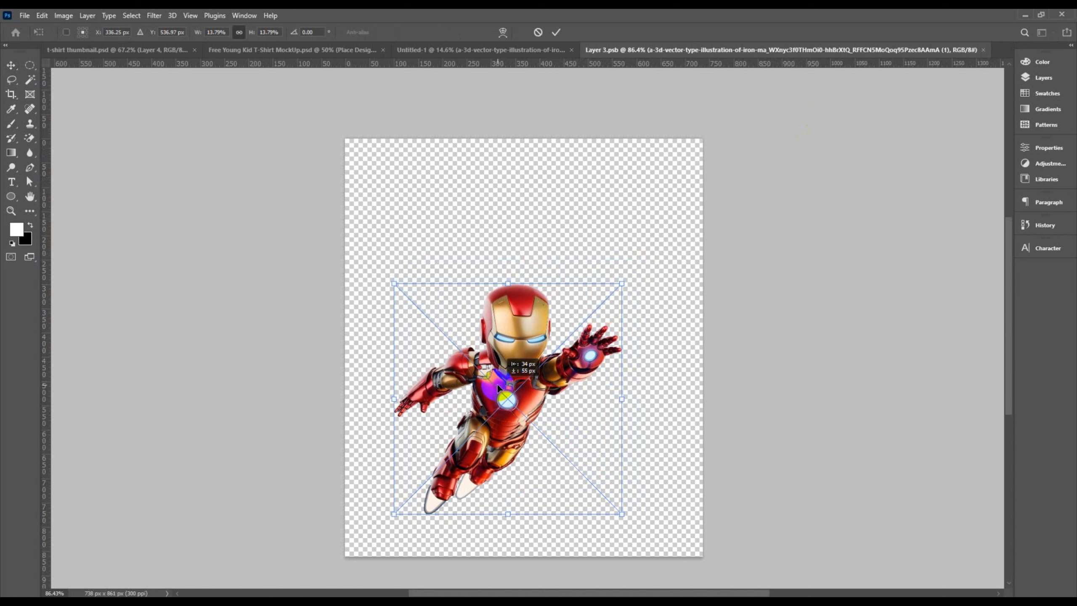
{"action": "left_click", "coordinate": [554, 34]}
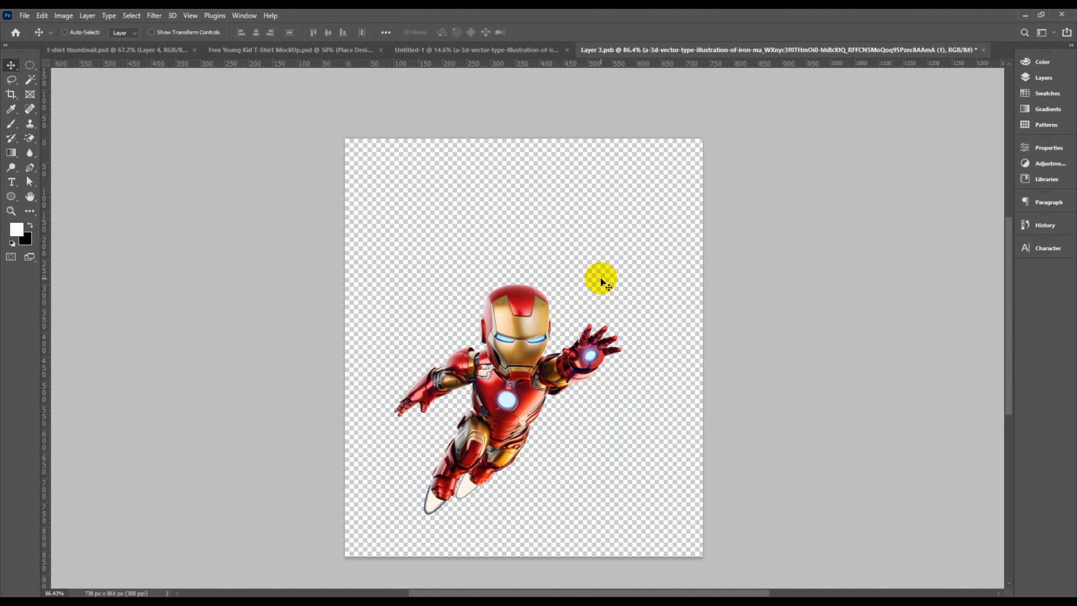
{"action": "key", "text": "ctrl+s"}
{"action": "left_click", "coordinate": [257, 51]}
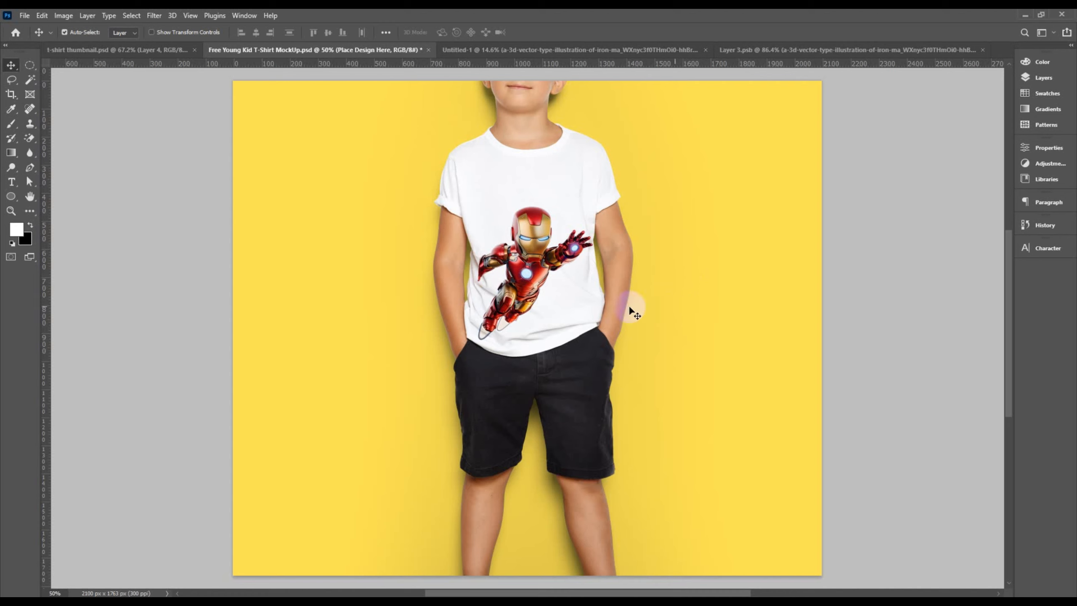
Examine the mockup's layers and the Iron Man print on the kid's T-shirt up close
{"action": "left_click", "coordinate": [1029, 78]}
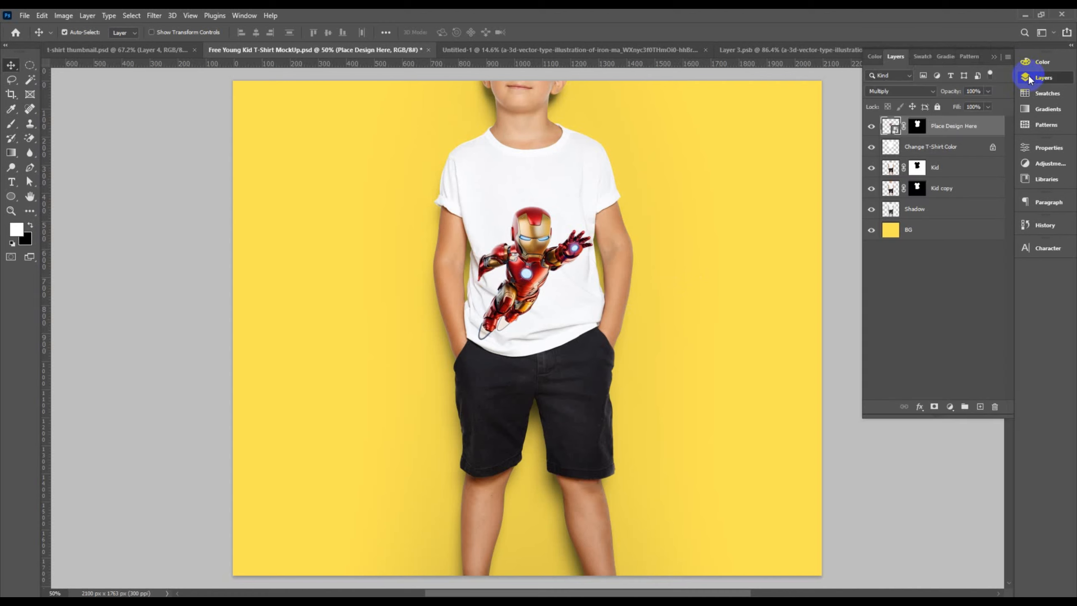
{"action": "left_click", "coordinate": [1029, 78]}
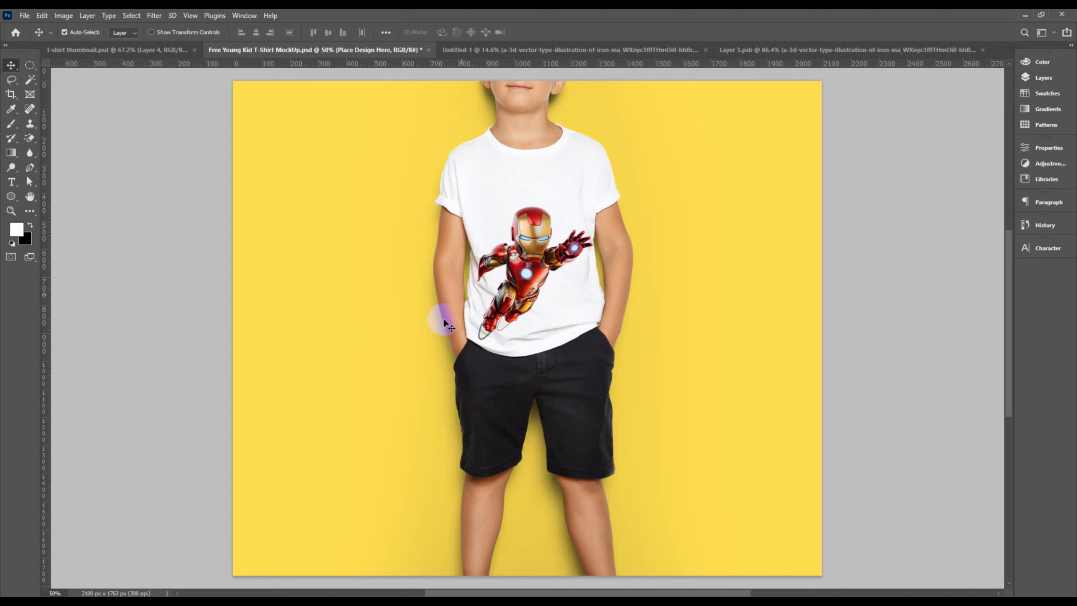
{"action": "scroll", "coordinate": [477, 322], "scroll_direction": "up", "scroll_amount": 5}
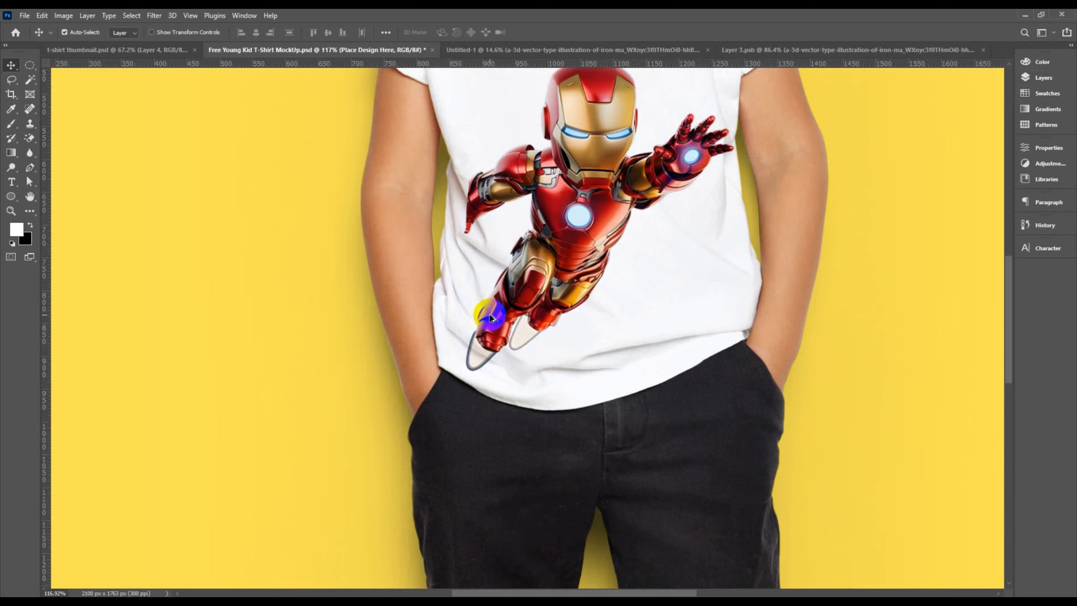
{"action": "scroll", "coordinate": [491, 318], "scroll_direction": "down", "scroll_amount": 3}
{"action": "scroll", "coordinate": [509, 297], "scroll_direction": "up", "scroll_amount": 4}
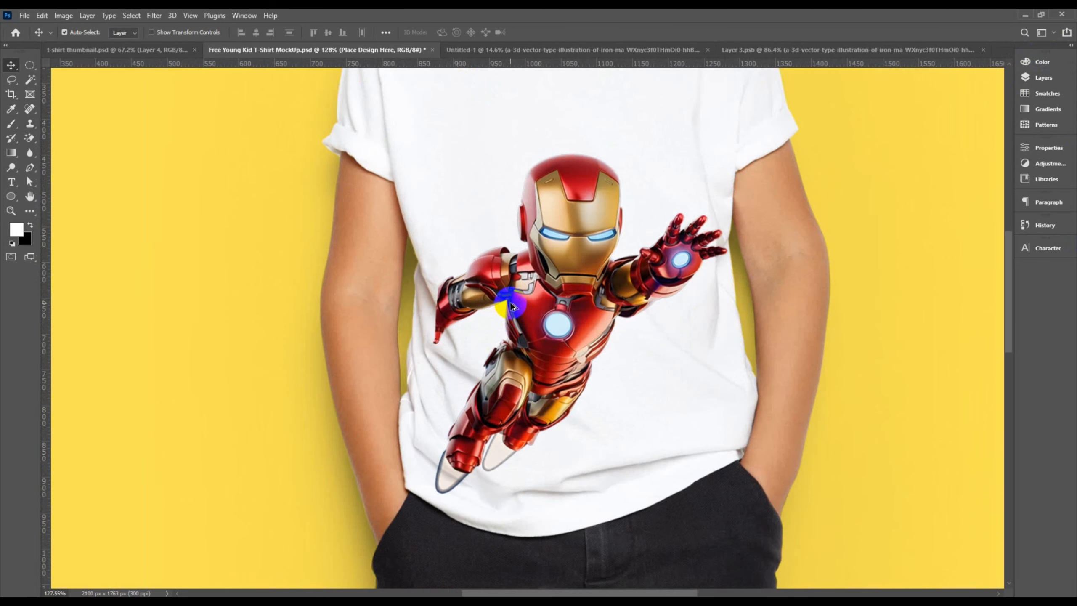
{"action": "scroll", "coordinate": [512, 305], "scroll_direction": "down", "scroll_amount": 3}
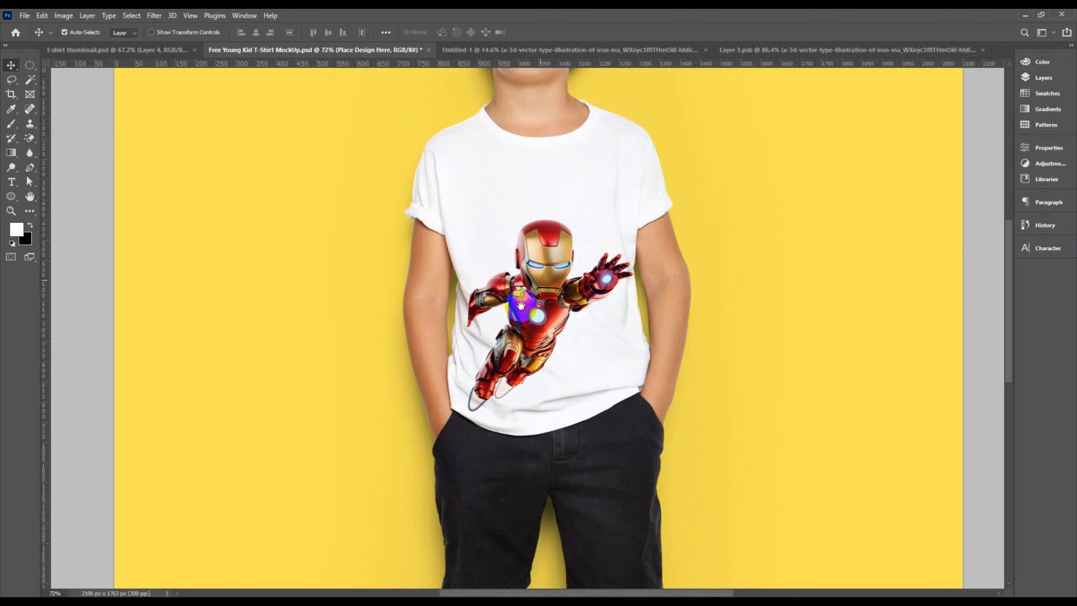
{"action": "scroll", "coordinate": [522, 289], "scroll_direction": "down", "scroll_amount": 1}
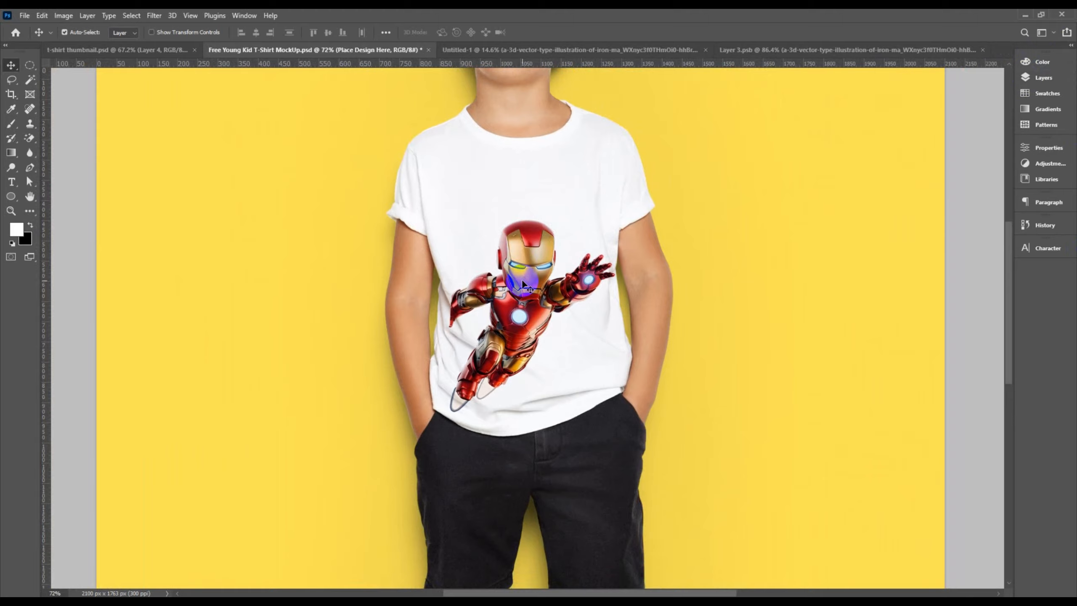